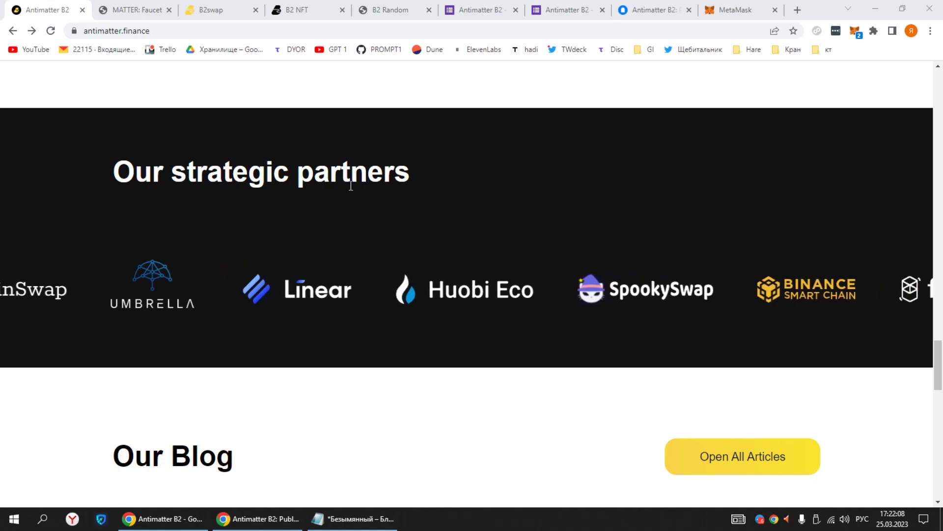
scroll(347, 188, "down", 6)
scroll(347, 191, "up", 10)
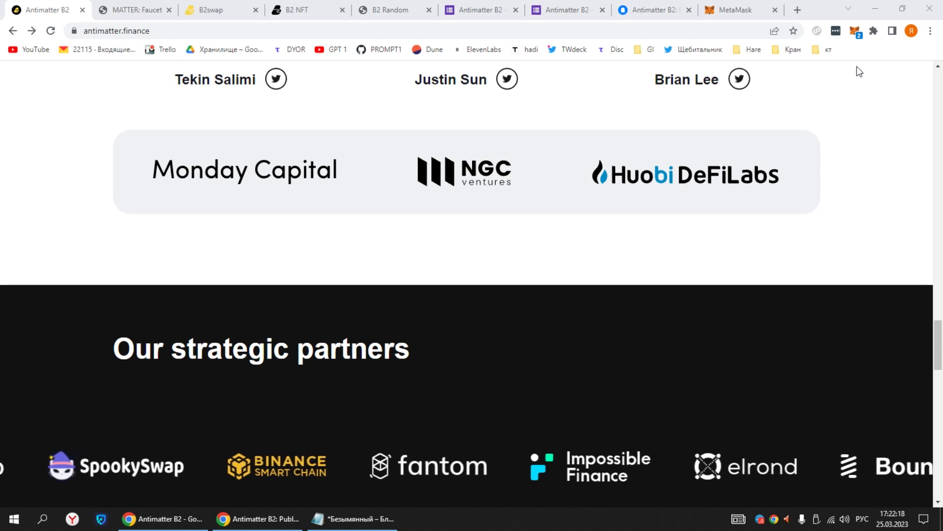
- Reject the pending swap.antimatter.finance connection request in MetaMask and open the form for adding a network manually
left_click(857, 37)
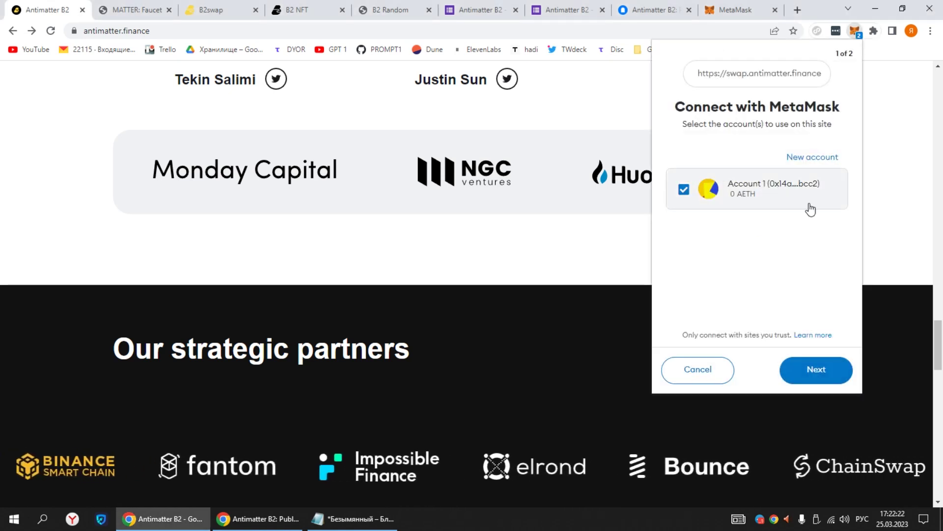
left_click(715, 374)
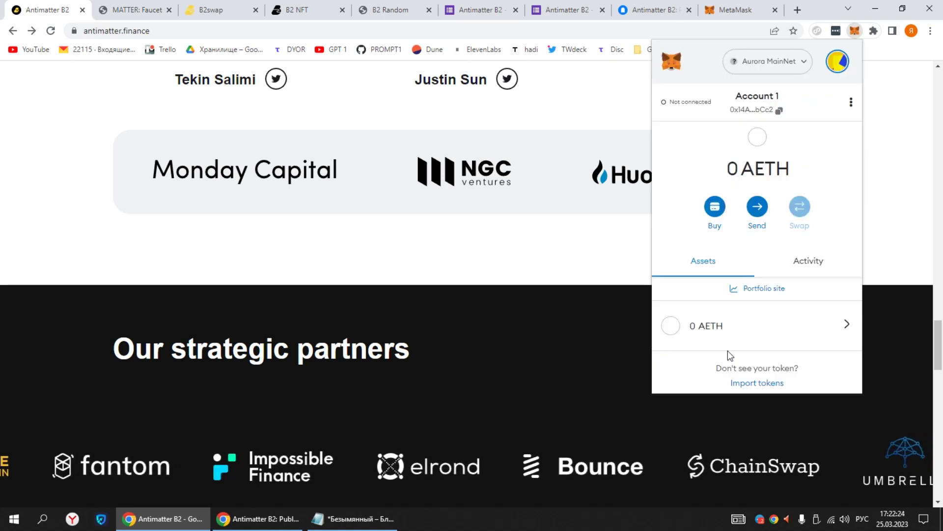
left_click(835, 67)
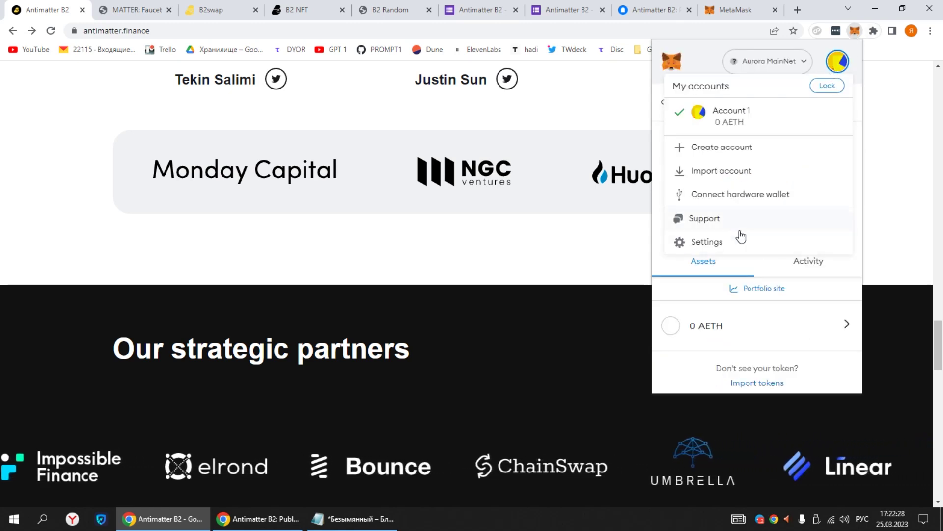
left_click(721, 241)
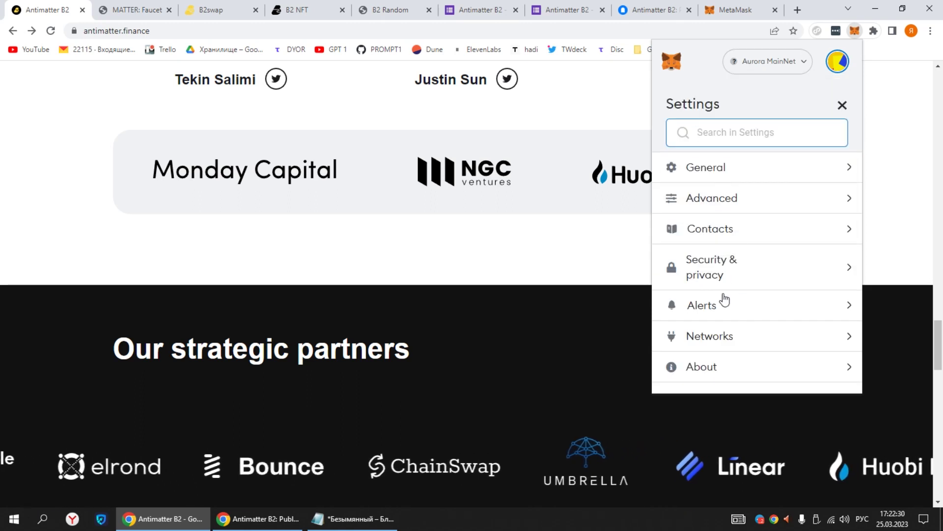
left_click(726, 336)
left_click(748, 374)
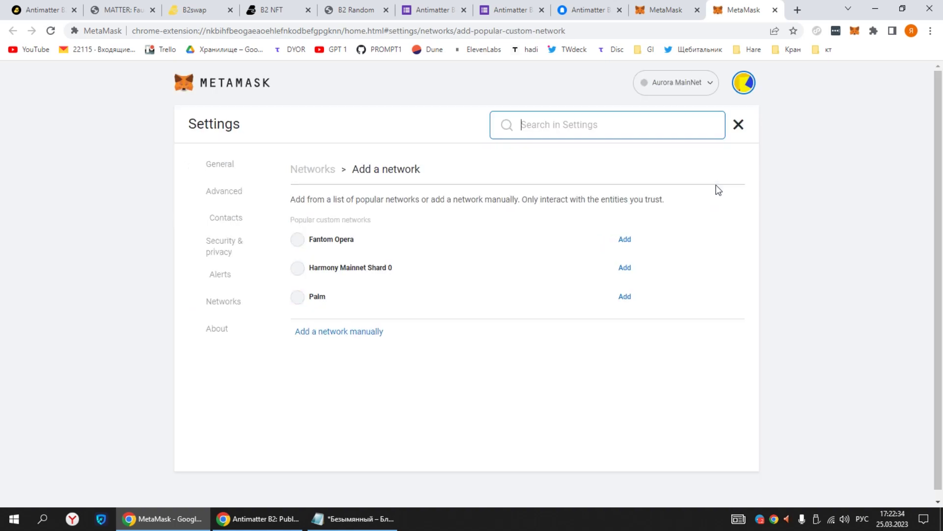
left_click(221, 309)
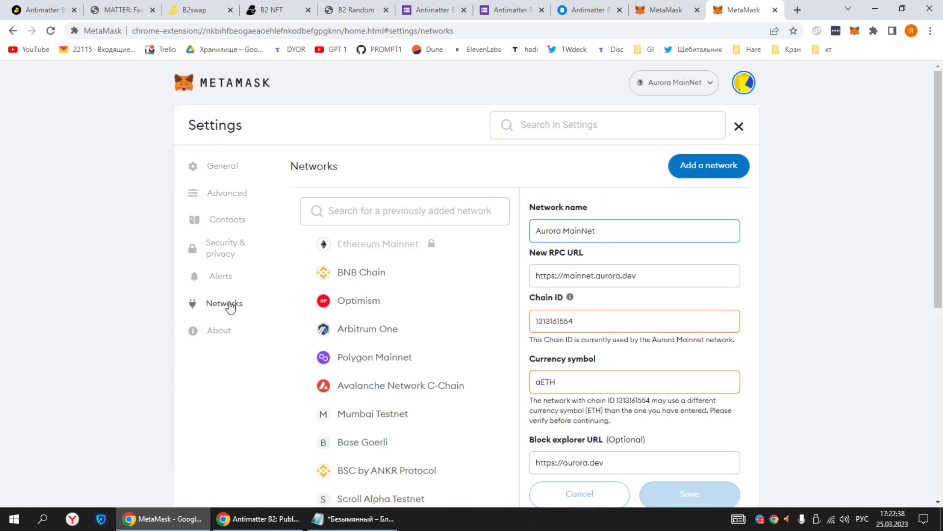
left_click(688, 168)
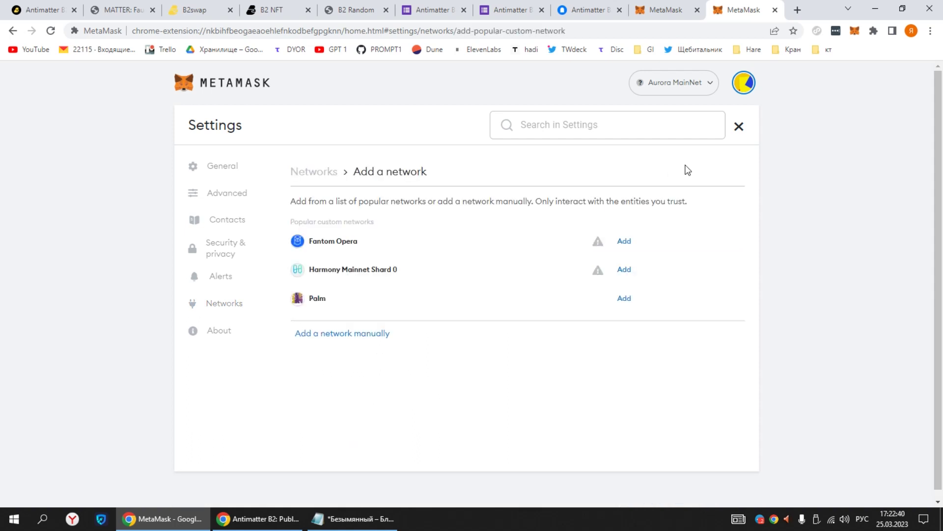
left_click(356, 336)
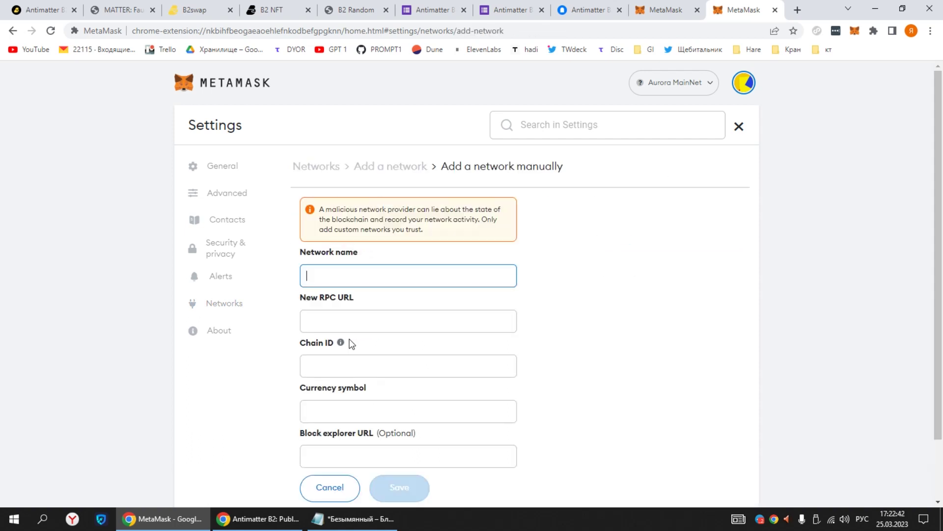
- Copy the network name Antimatter B2 Testnet from the Notepad notes into the new network's name
scroll(375, 235, "down", 1)
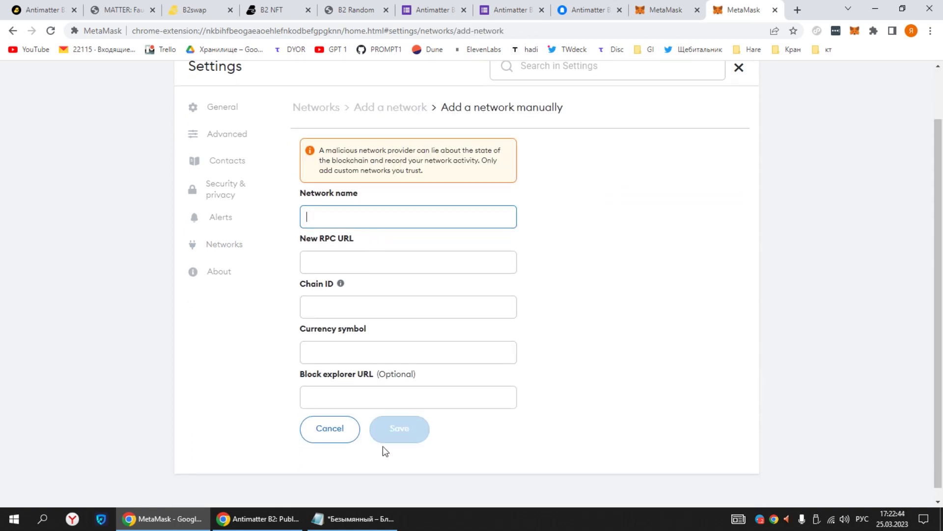
left_click(360, 519)
left_click(415, 288)
left_click_drag(404, 279, 514, 281)
key("ctrl+c")
left_click(455, 224)
key("ctrl+v")
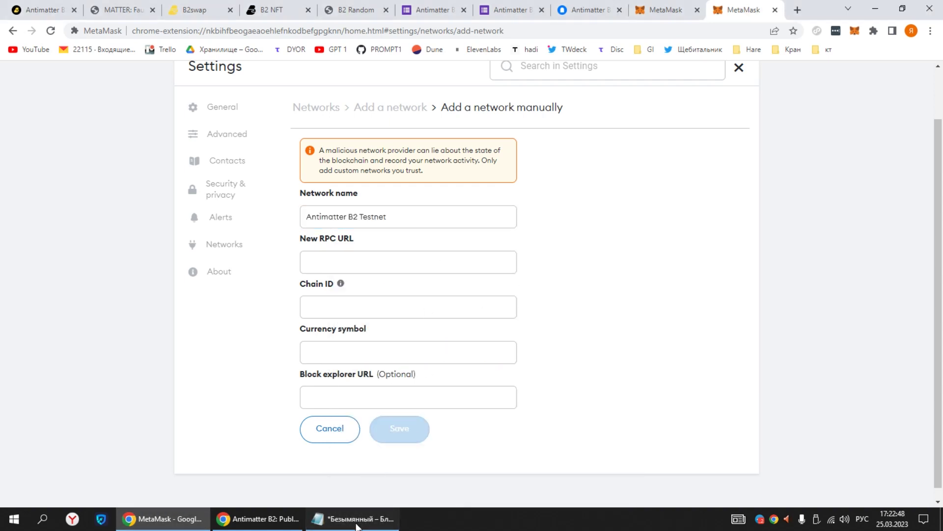
key("alt+Tab")
left_click_drag(401, 300, 585, 301)
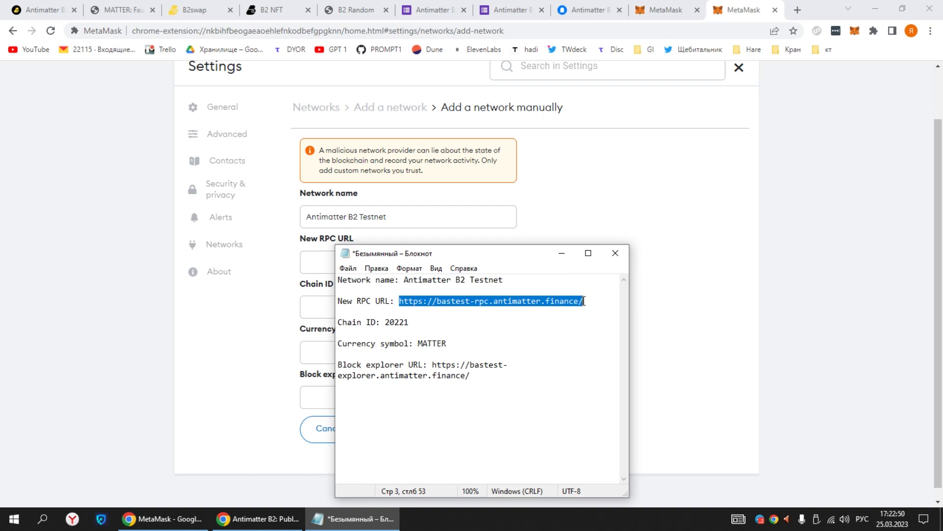
key("ctrl+c")
left_click(329, 255)
key("ctrl+v")
- Copy the chain ID 20221 from the notes into the new network's chain ID
key("alt+Tab")
double_click(389, 323)
left_click_drag(386, 323, 410, 323)
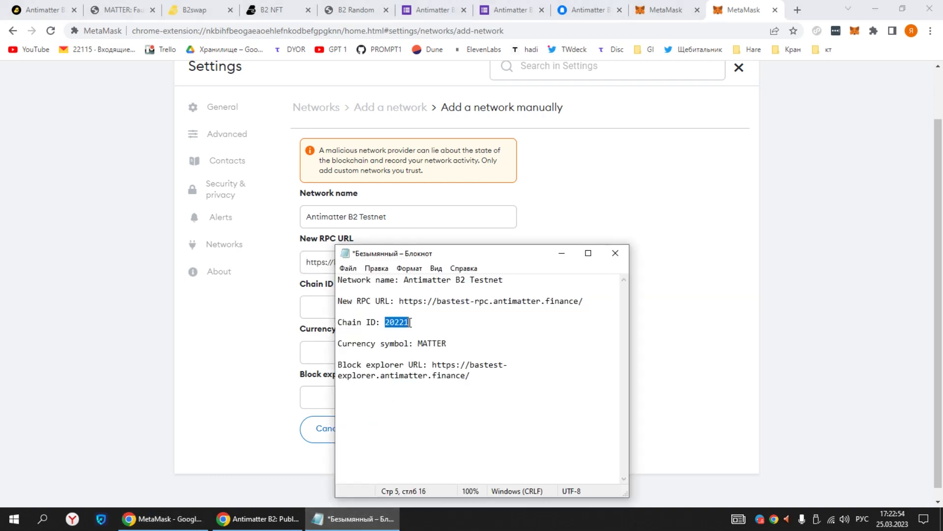
key("ctrl+c")
left_click(308, 315)
key("ctrl+v")
- Copy the currency symbol MATTER from the notes into the new network's currency symbol
key("alt+Tab")
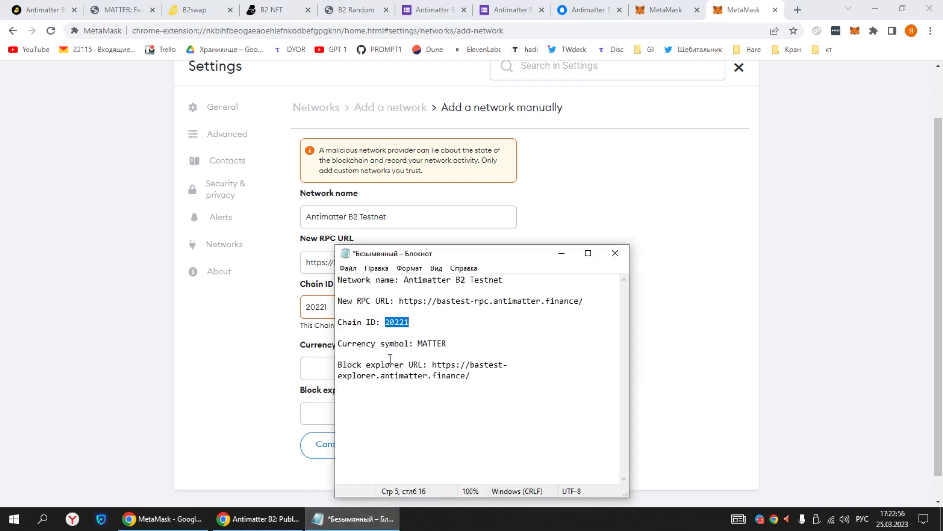
left_click_drag(418, 343, 449, 343)
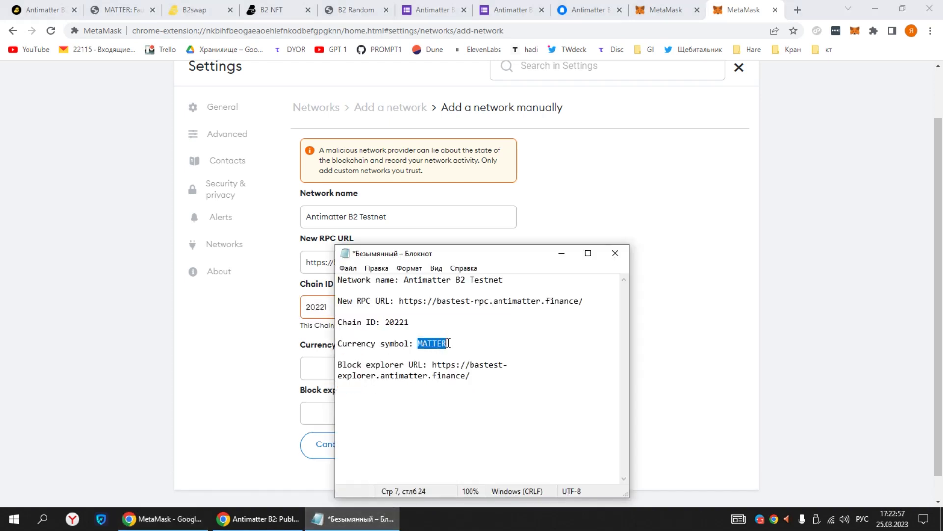
key("ctrl+c")
left_click(324, 362)
key("ctrl+v")
key("alt+Tab")
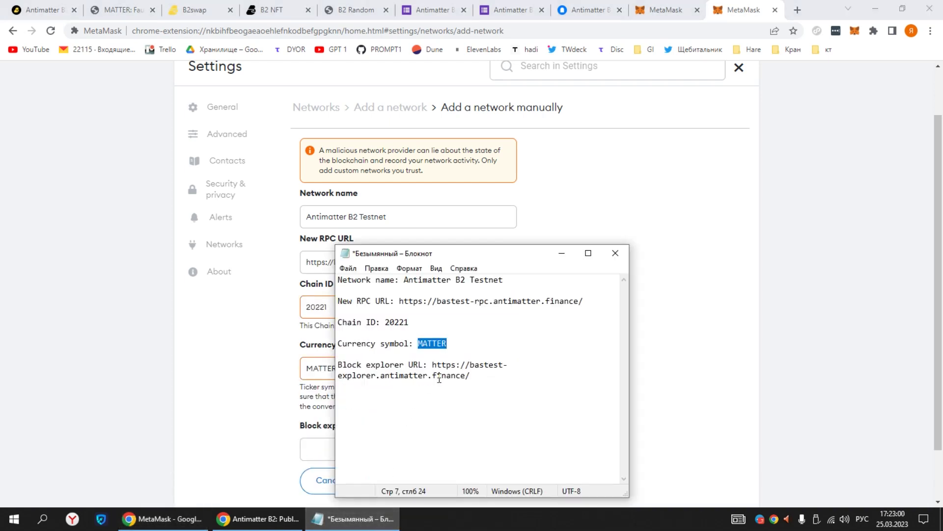
left_click_drag(433, 365, 467, 375)
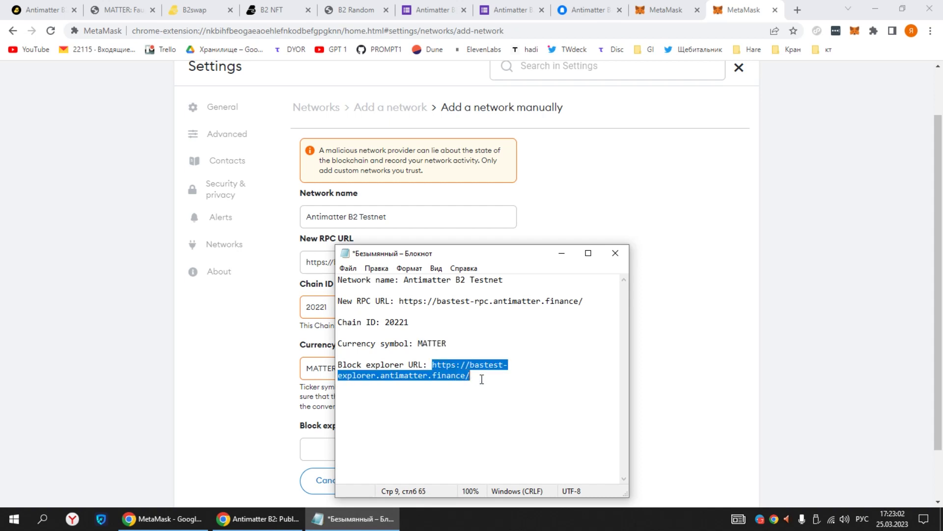
key("ctrl+c")
key("alt+Tab")
left_click(363, 441)
key("ctrl+v")
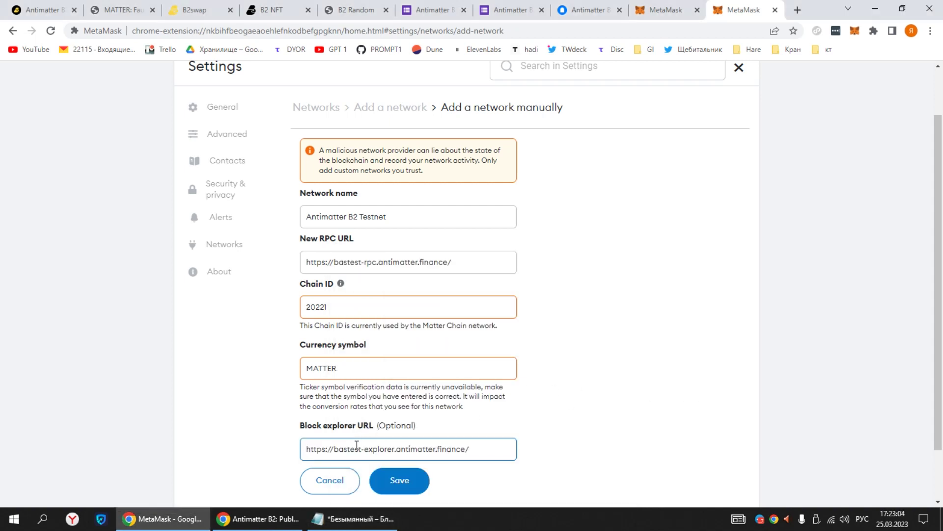
left_click(400, 487)
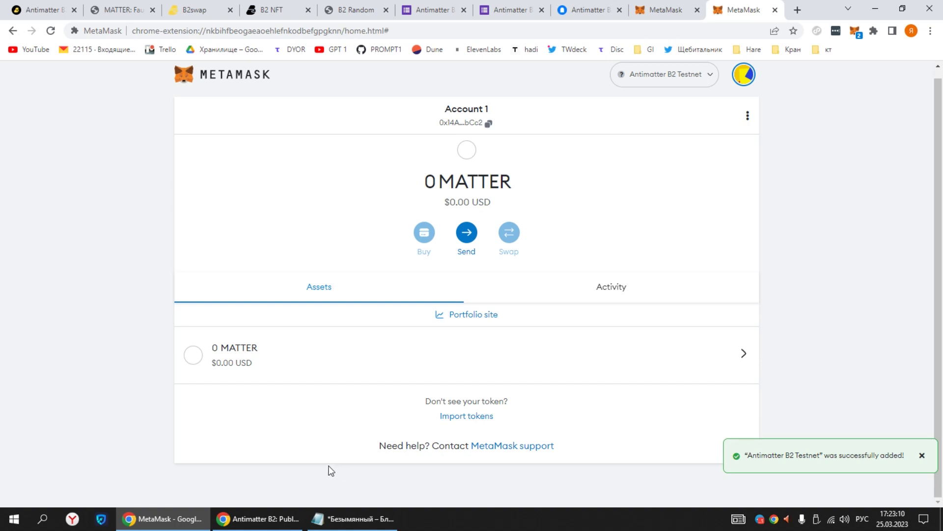
- Copy Account 1's wallet address and request 6.25 Native Tokens for it from the MATTER Faucet
left_click(467, 123)
left_click(203, 9)
left_click(132, 9)
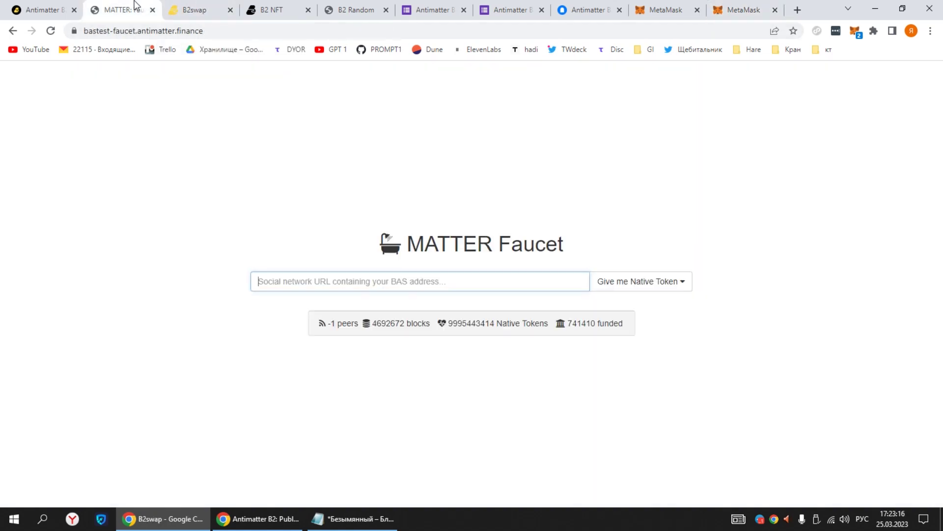
left_click(320, 278)
key("ctrl+v")
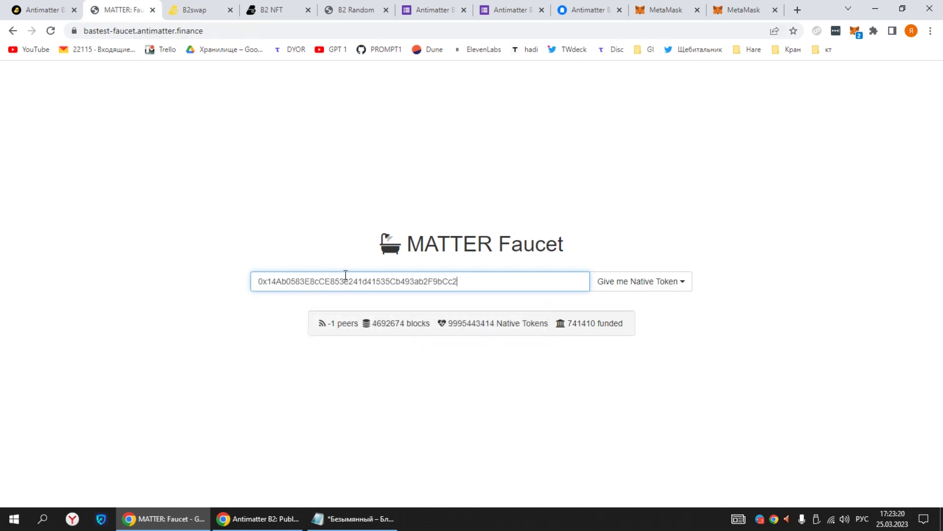
left_click(646, 285)
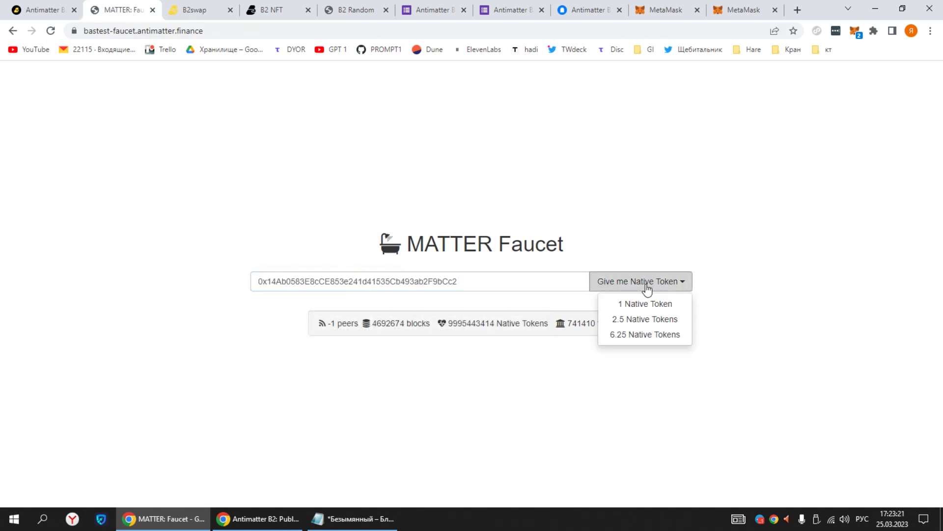
left_click(642, 335)
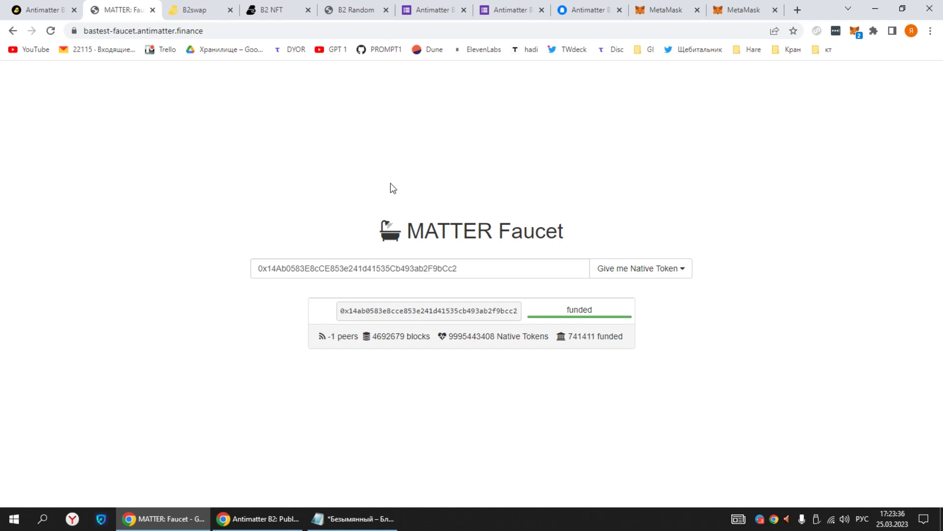
- Connect Account 1 to the B2swap site through MetaMask
left_click(192, 6)
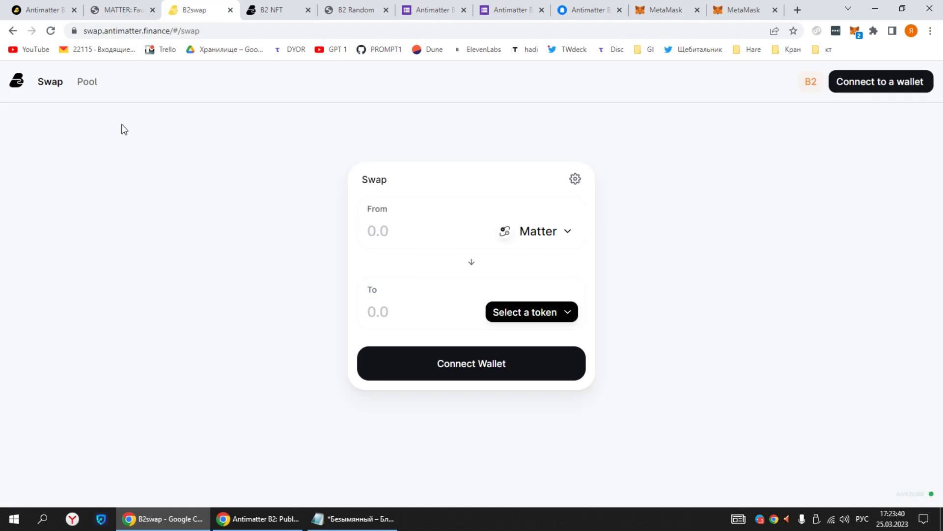
left_click(882, 85)
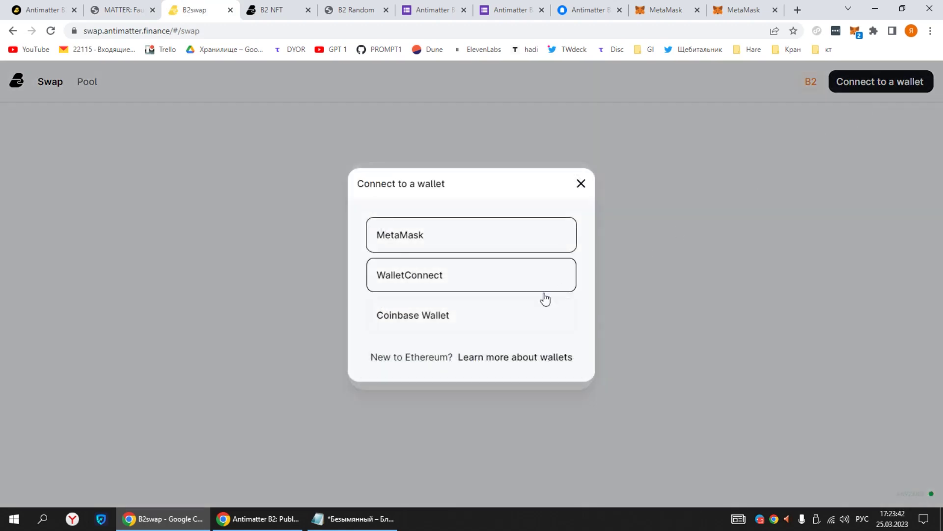
left_click(428, 243)
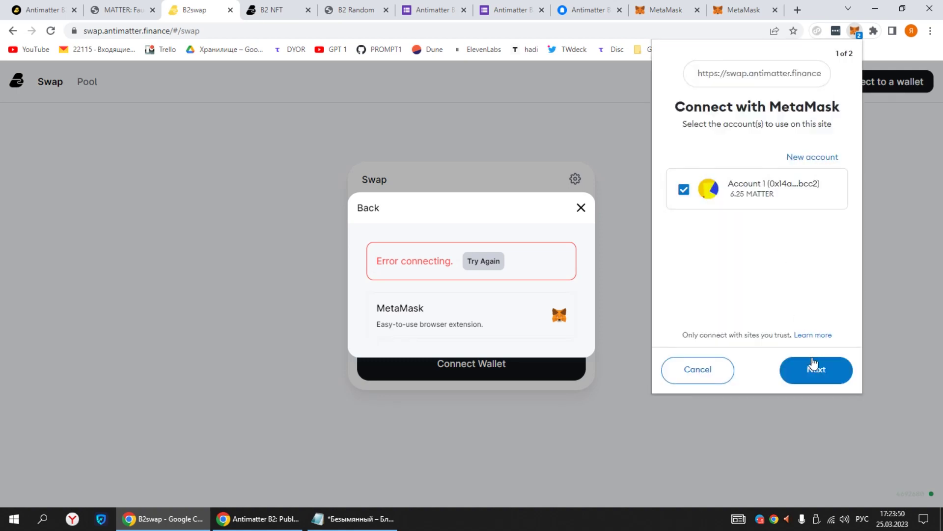
left_click(822, 379)
left_click(813, 376)
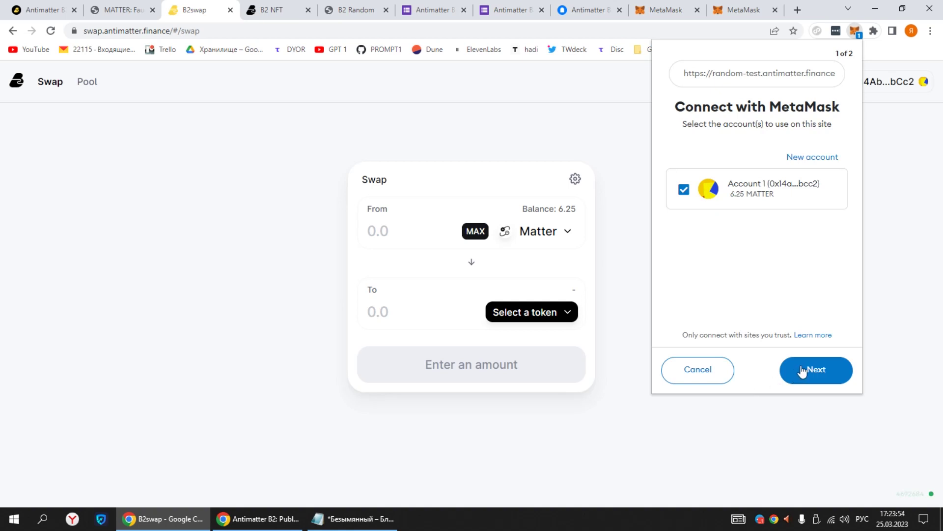
- Approve the random-test.antimatter.finance connection for Account 1 and check the account's MATTER balance in the wallet
left_click(801, 373)
left_click(804, 367)
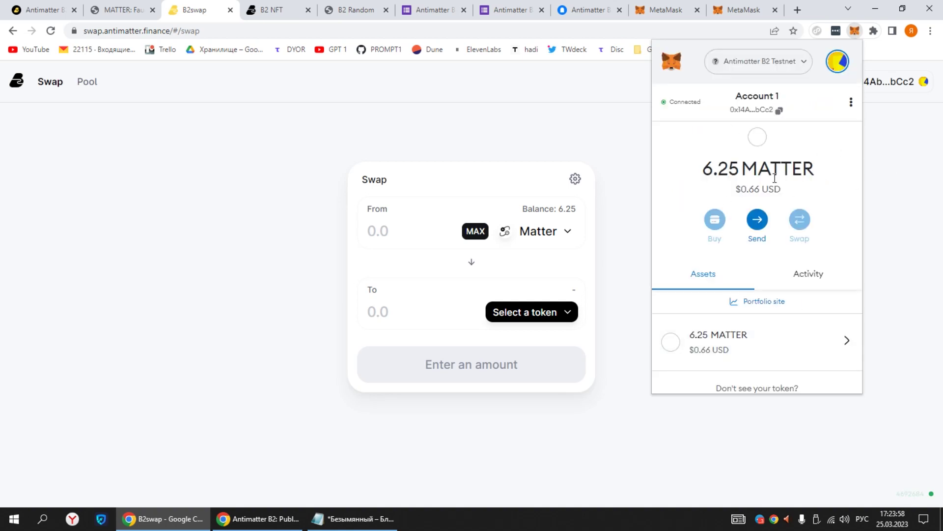
left_click_drag(711, 177, 792, 176)
left_click(737, 184)
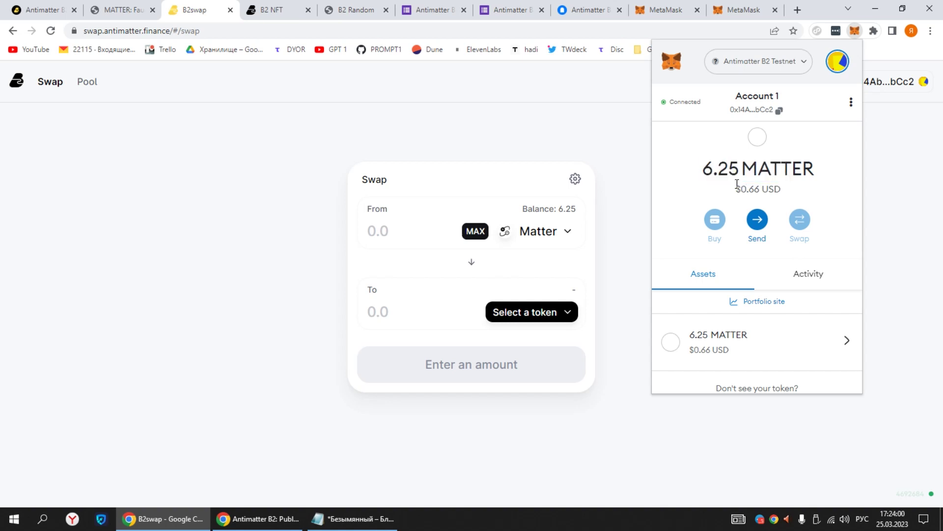
left_click(900, 244)
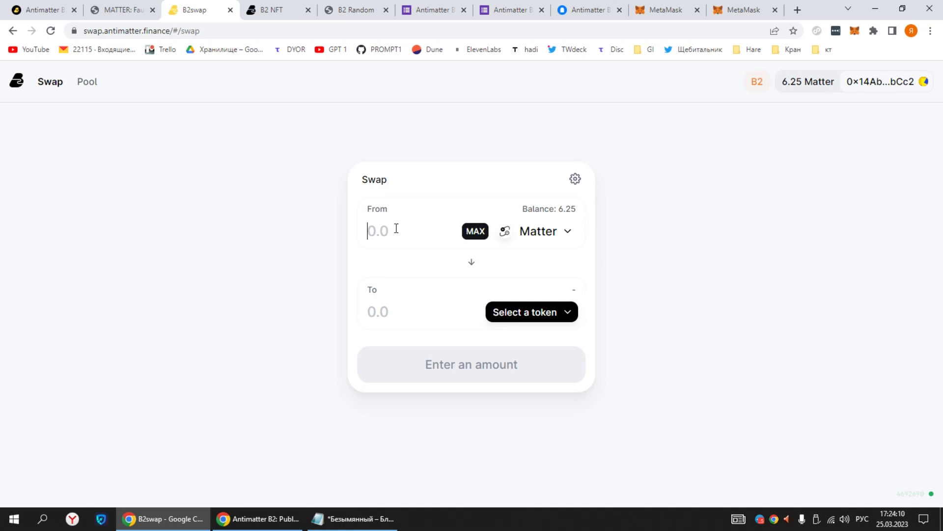
- Swap 0.5 Matter for Test1, confirm the transaction in MetaMask and close the submission notice
left_click(427, 232)
type("0.5")
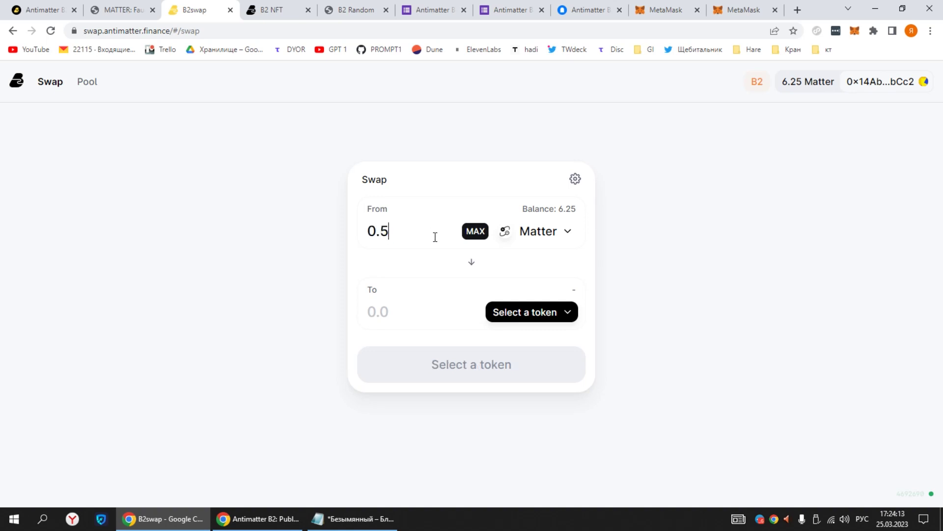
left_click(548, 312)
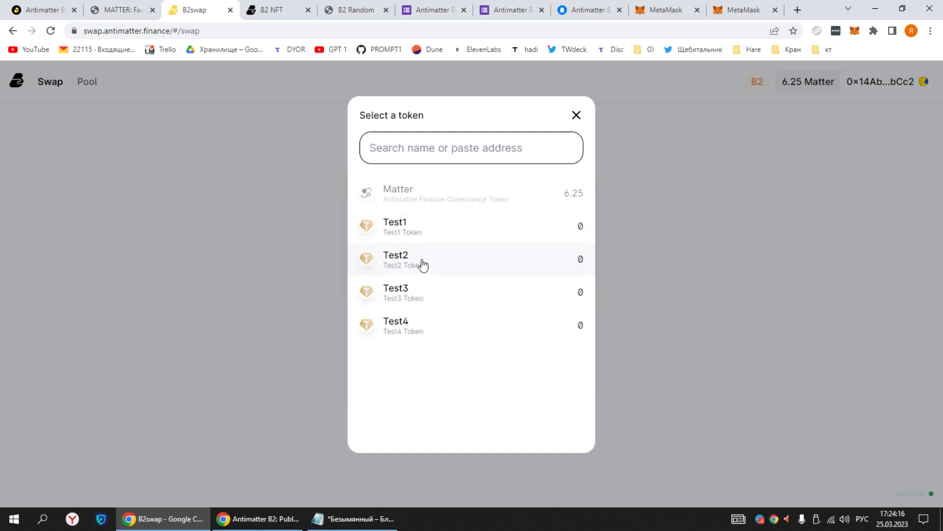
left_click(455, 239)
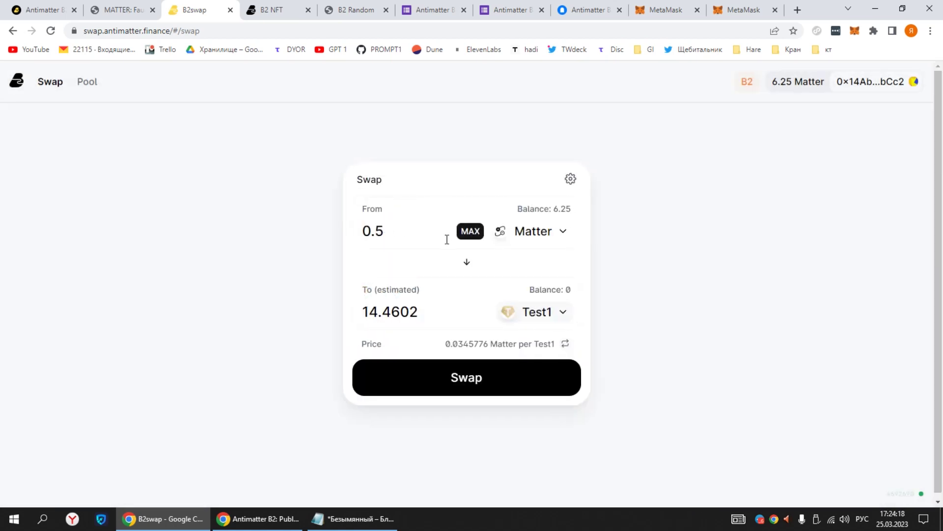
left_click(475, 393)
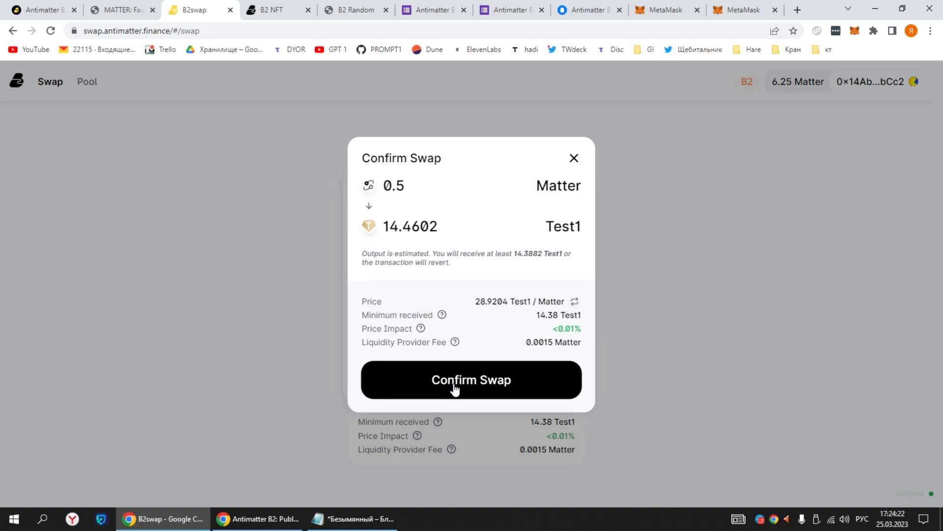
left_click(455, 388)
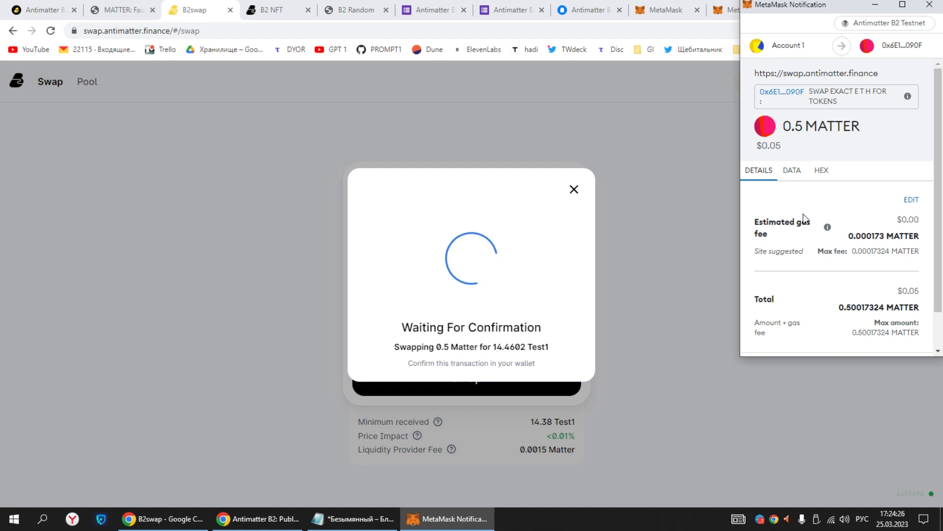
scroll(843, 258, "down", 2)
left_click(895, 334)
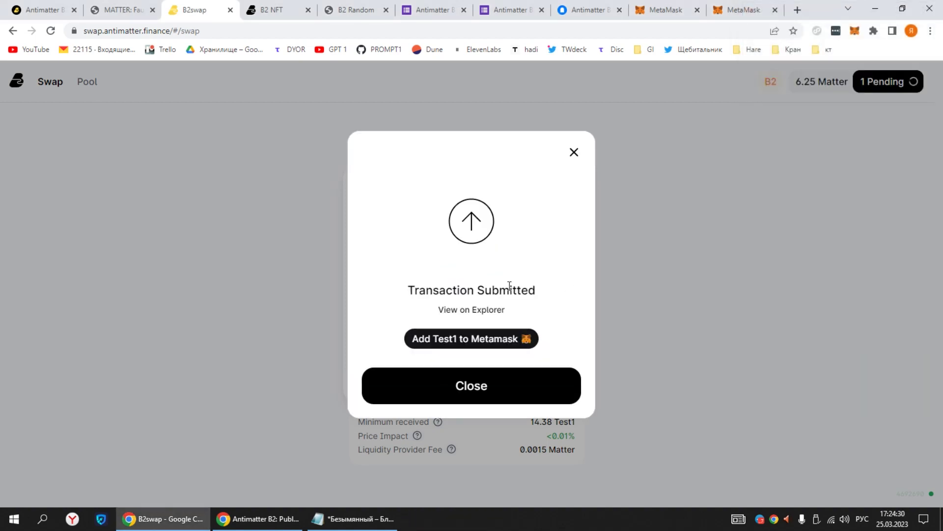
left_click(471, 368)
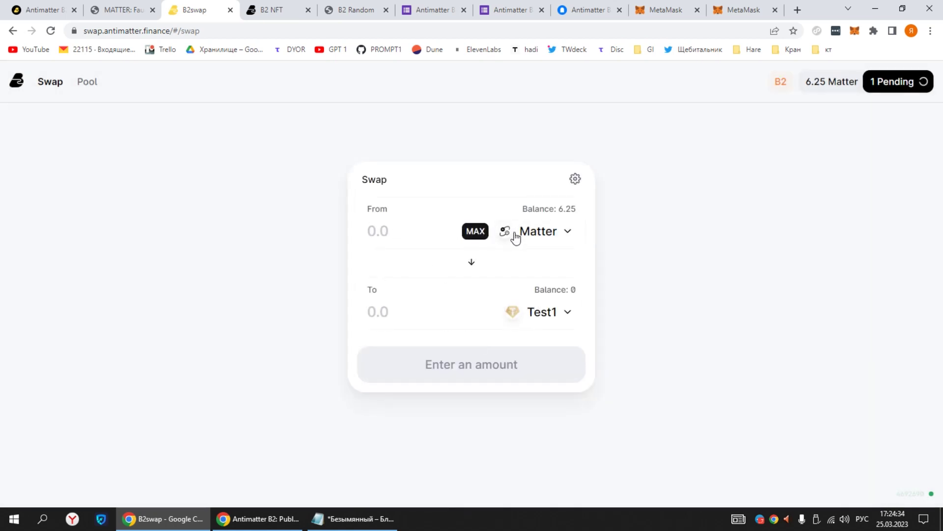
- Swap another 0.5 Matter, this time for Test2, and confirm the transaction in MetaMask
type("0.5")
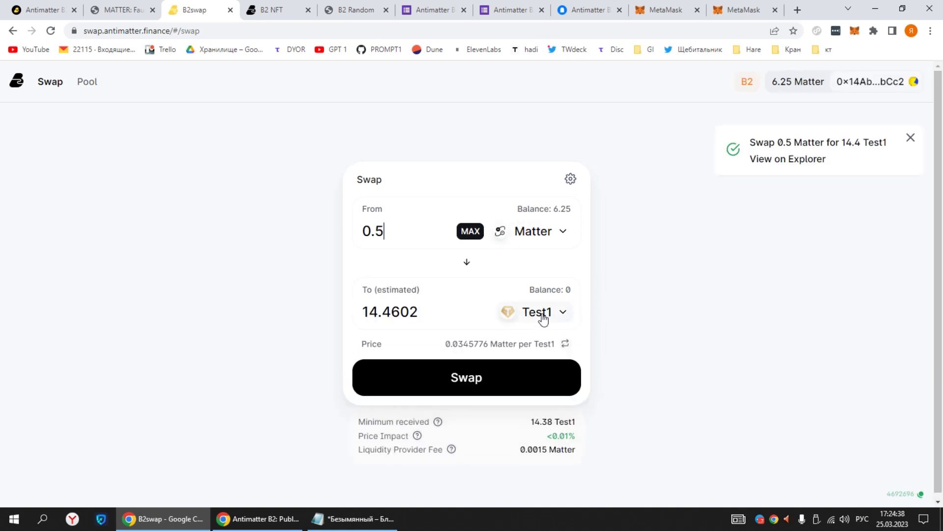
left_click(545, 315)
left_click(435, 270)
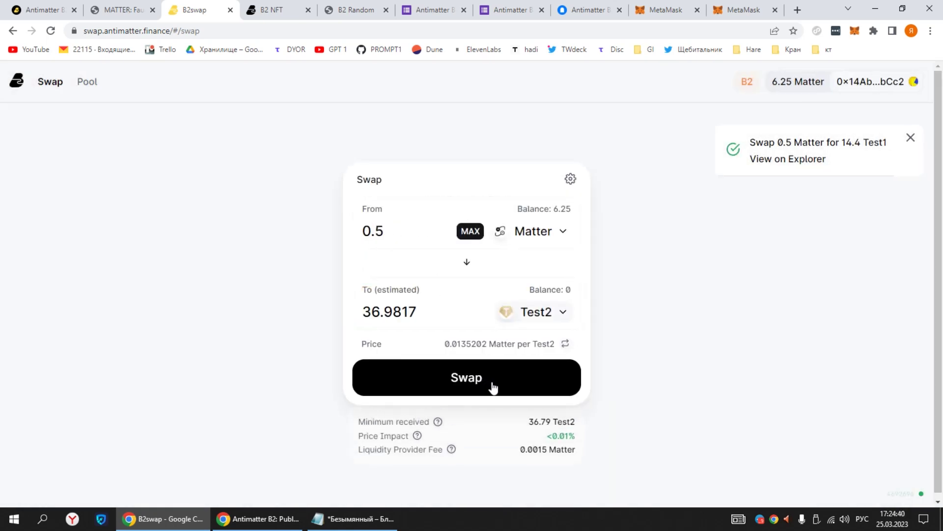
left_click(431, 391)
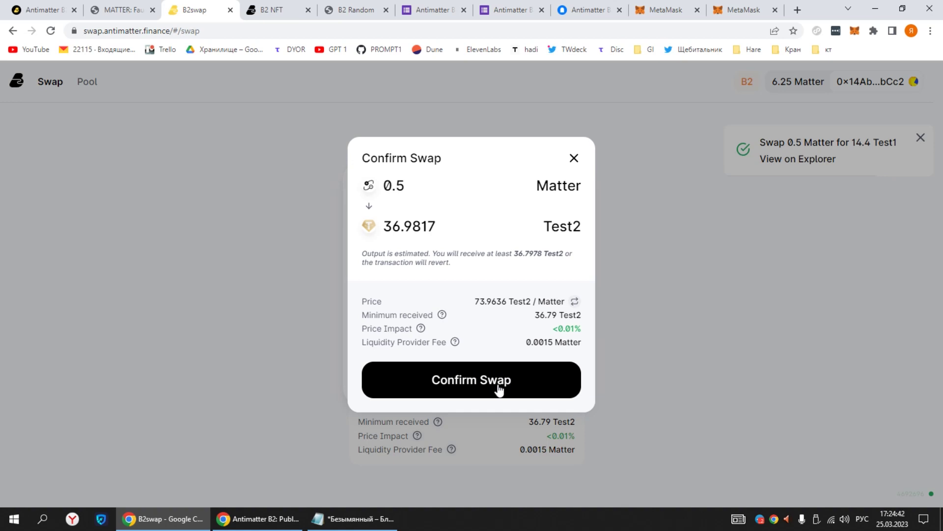
left_click(495, 388)
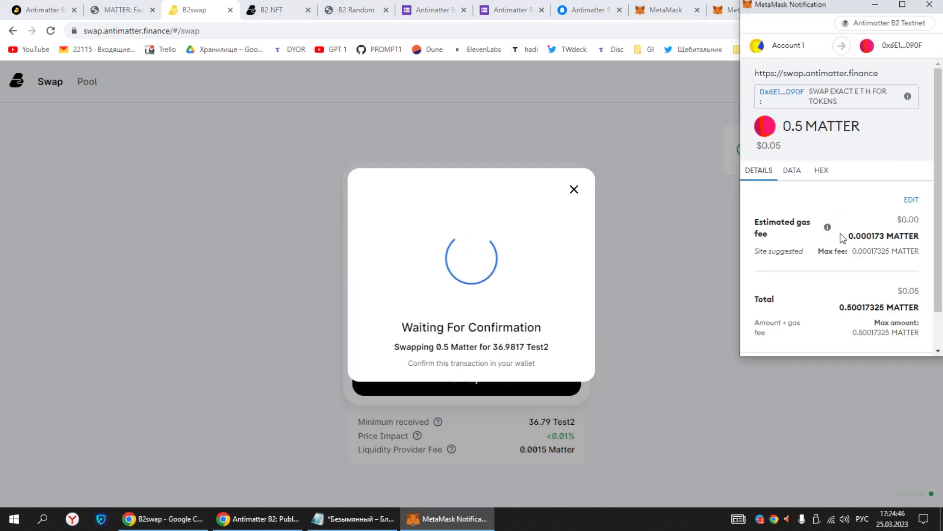
scroll(840, 234, "down", 1)
left_click(878, 336)
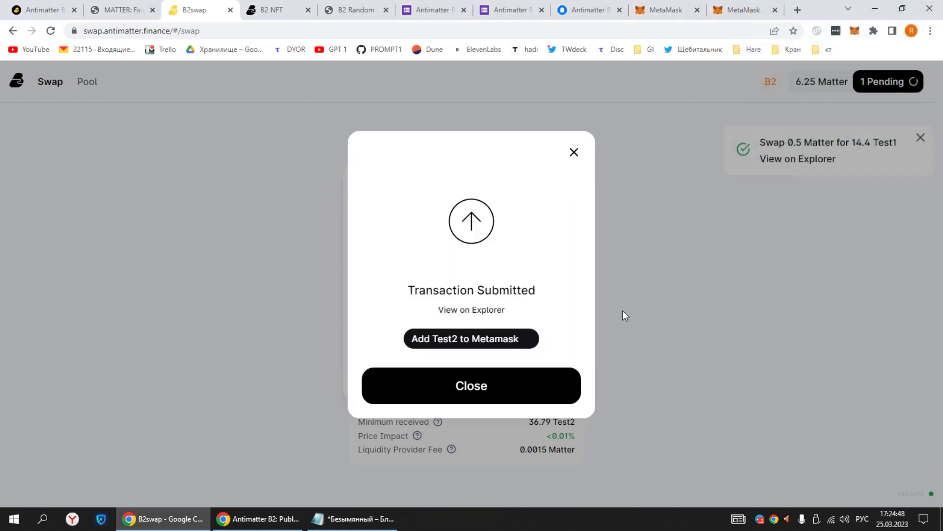
- Add the Test2 token to MetaMask and close the submission notice
left_click(441, 344)
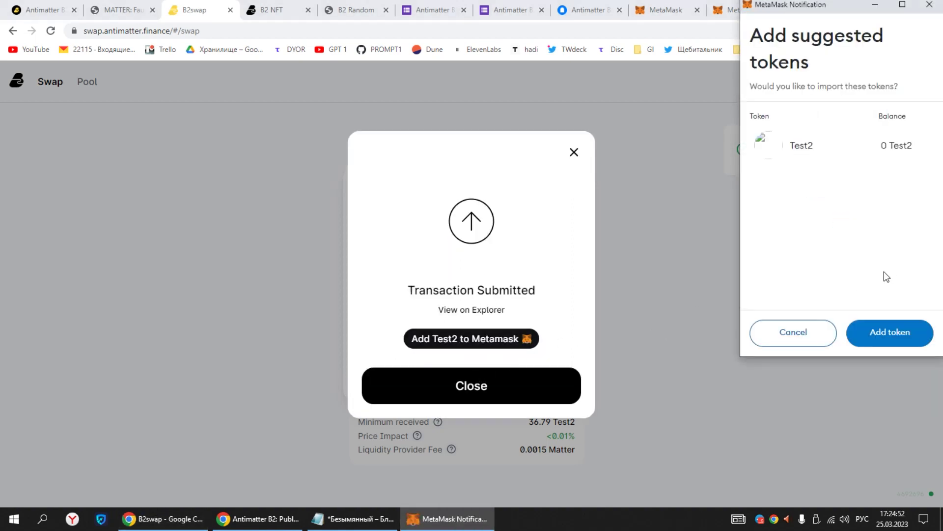
left_click(885, 329)
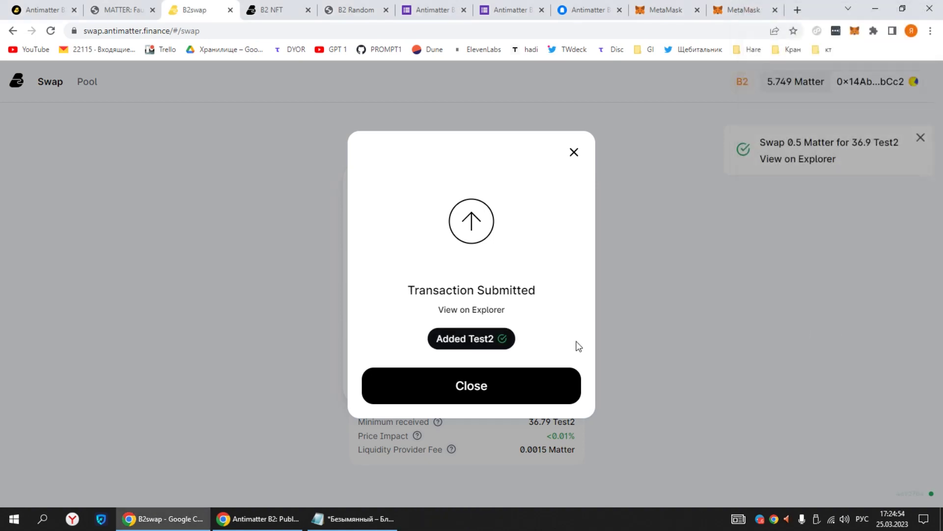
left_click(480, 391)
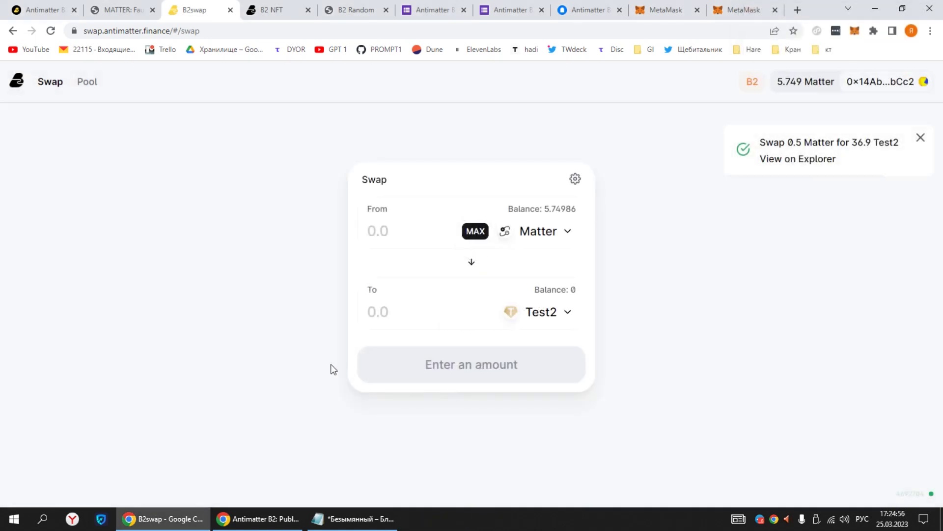
- Start adding liquidity to a pool with 0.2 Matter paired with Test2
left_click(86, 86)
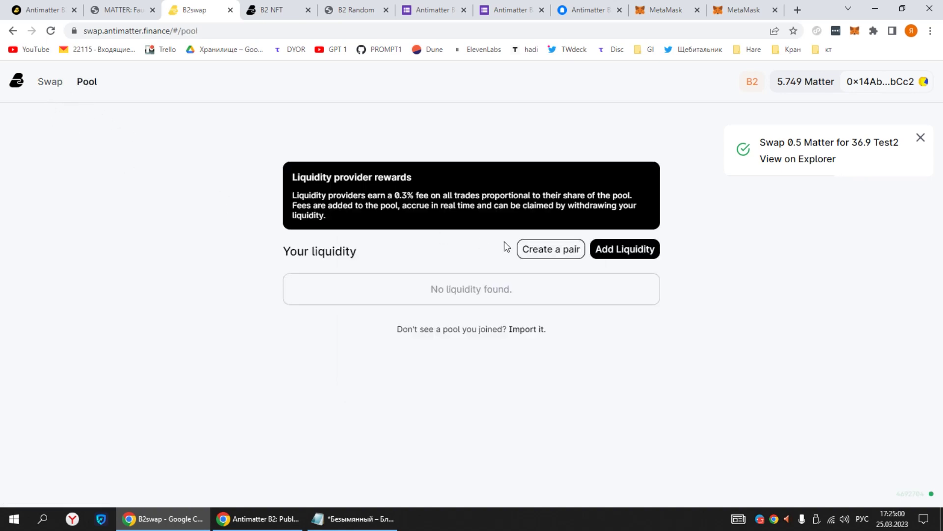
left_click(637, 249)
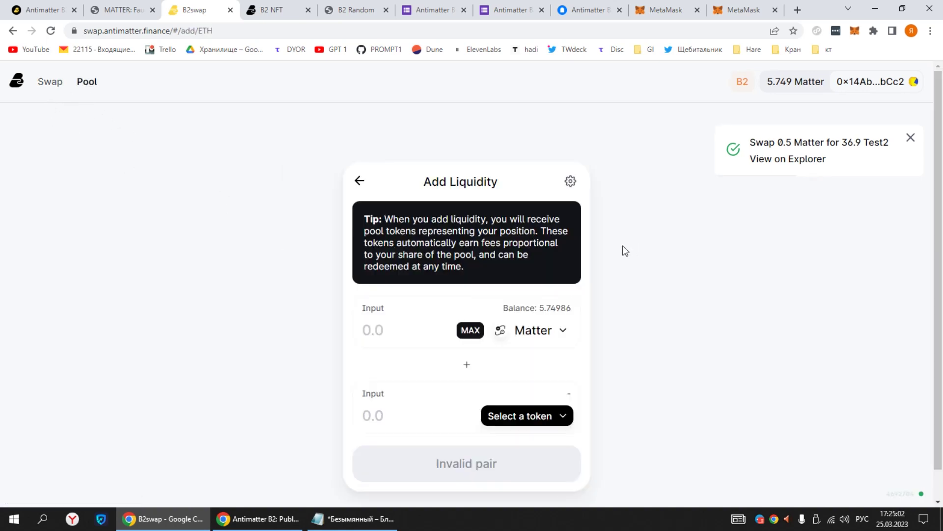
scroll(624, 246, "down", 1)
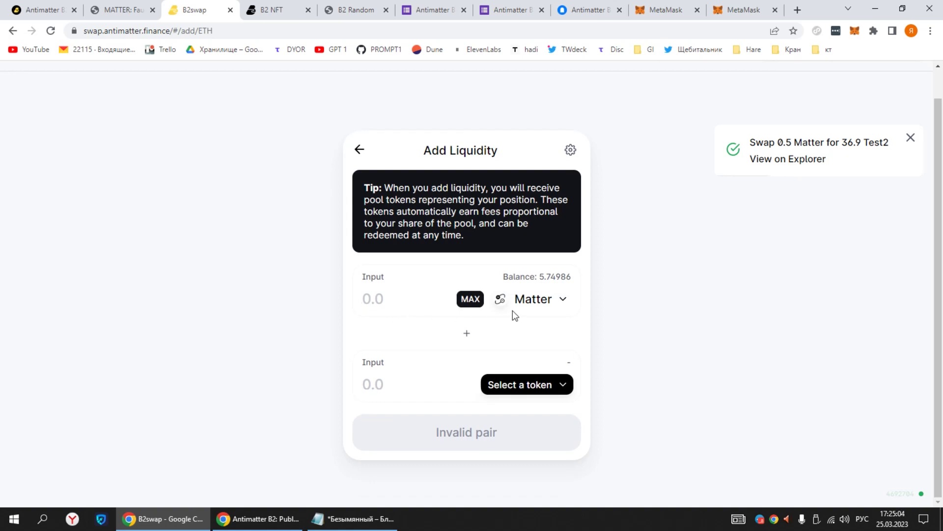
type("0.2")
left_click(520, 383)
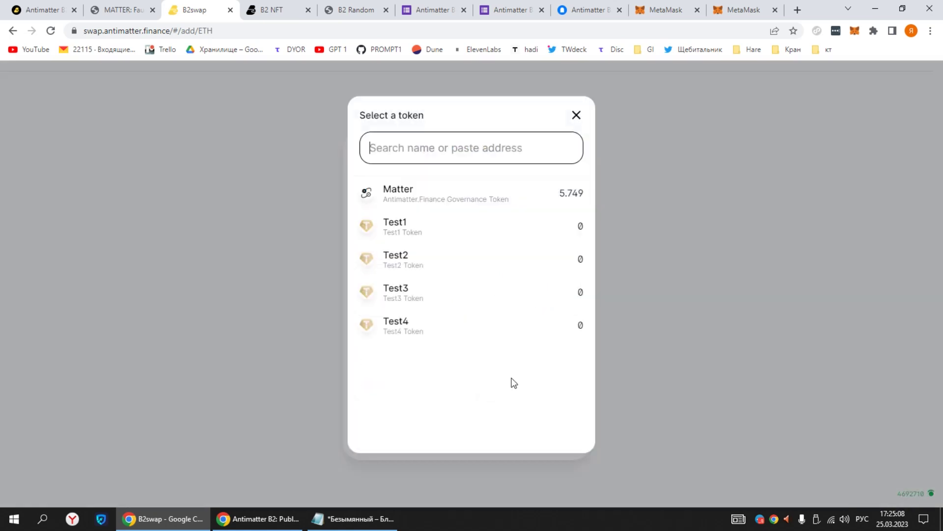
left_click(419, 235)
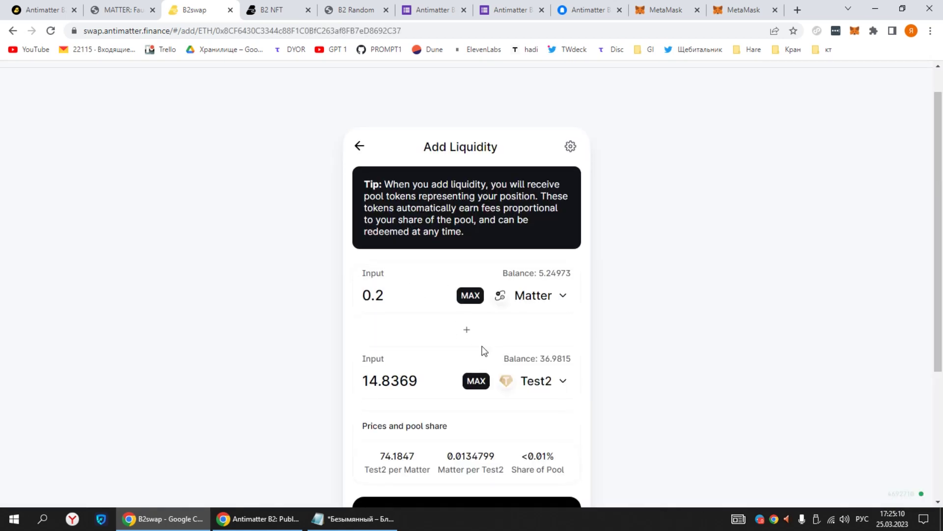
- Approve Test2 for the liquidity deposit in MetaMask using the default spending cap
scroll(480, 349, "down", 4)
left_click(452, 323)
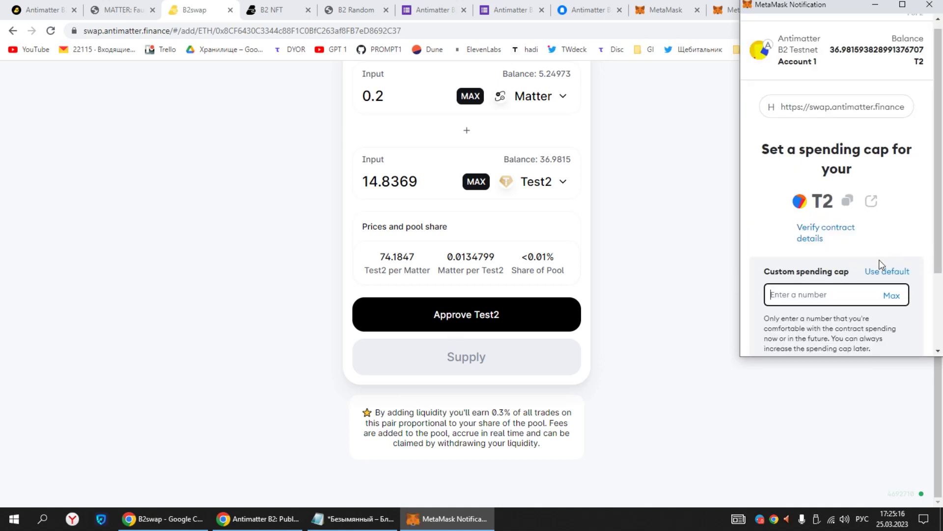
scroll(880, 259, "down", 2)
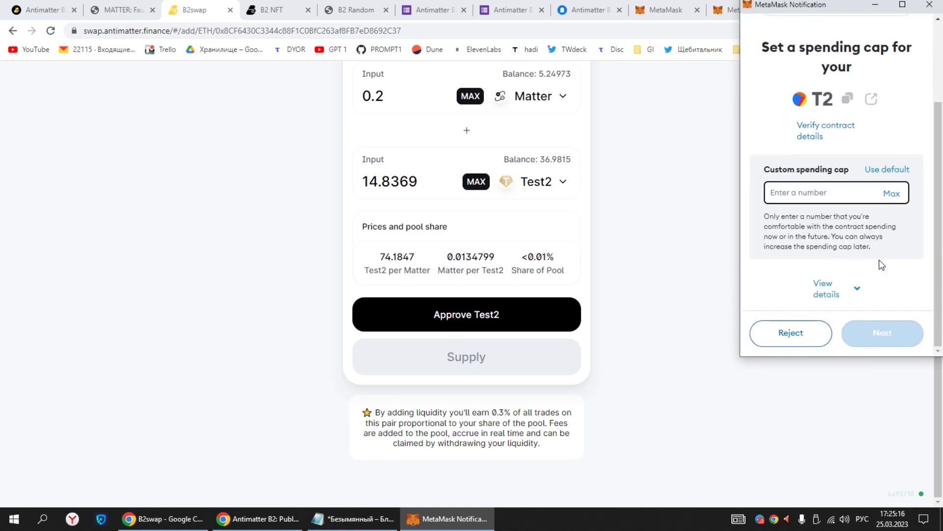
left_click(882, 172)
left_click(880, 343)
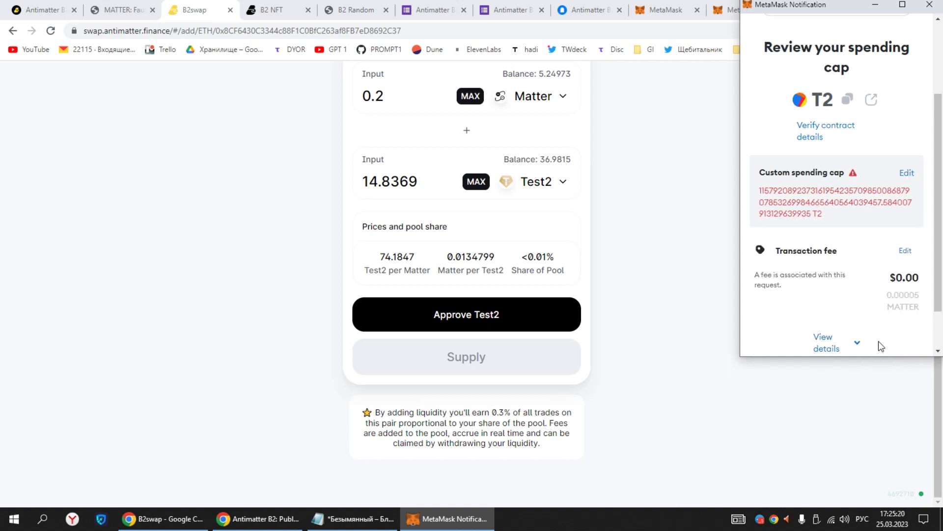
scroll(880, 337, "down", 2)
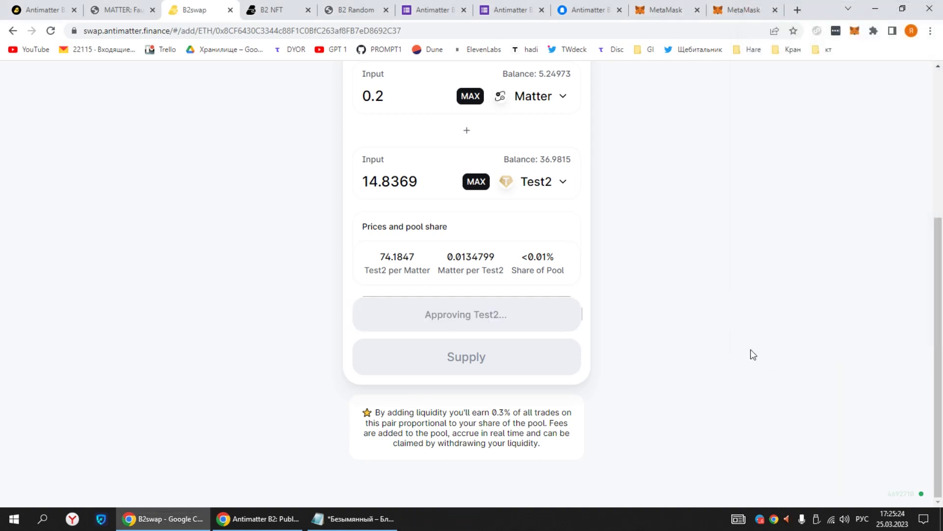
- Supply the 0.2 Matter and the matching Test2 amount to the pool and confirm the transaction in MetaMask
scroll(560, 326, "up", 1)
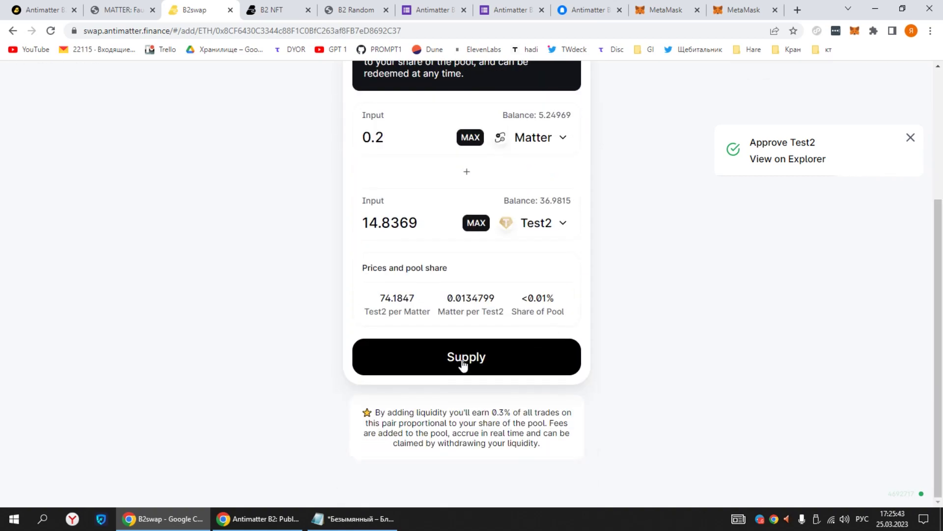
left_click(468, 362)
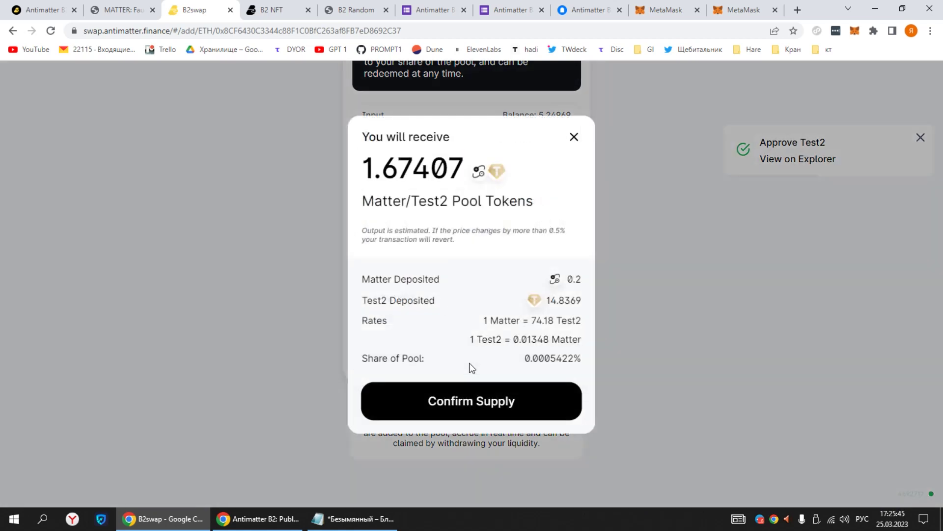
left_click(455, 408)
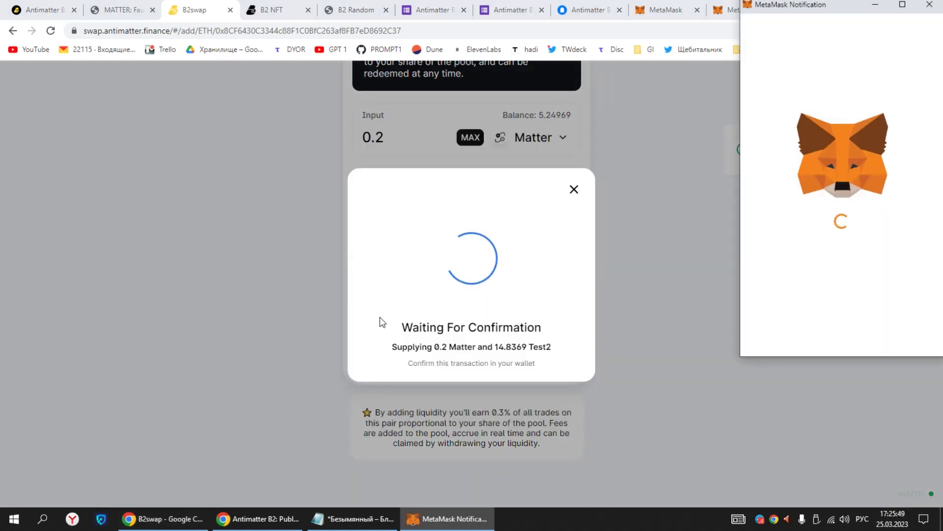
scroll(836, 254, "down", 2)
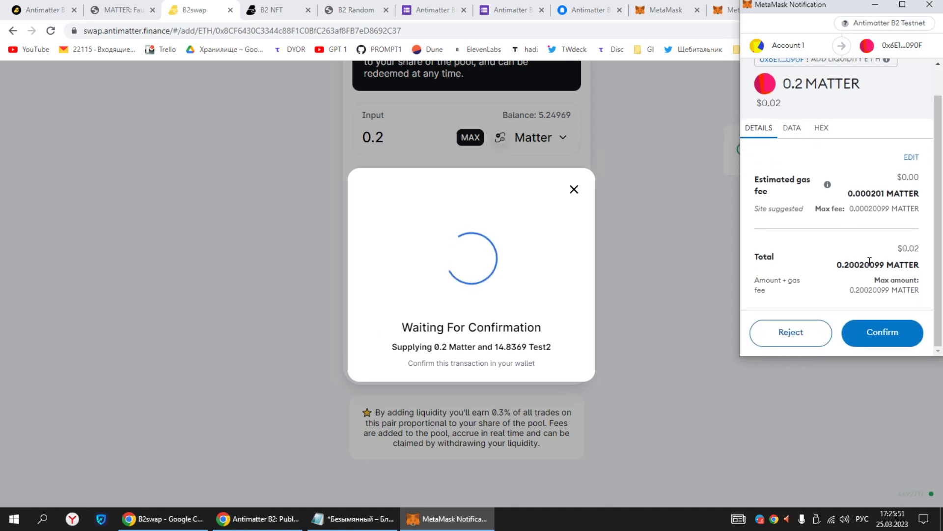
left_click(892, 335)
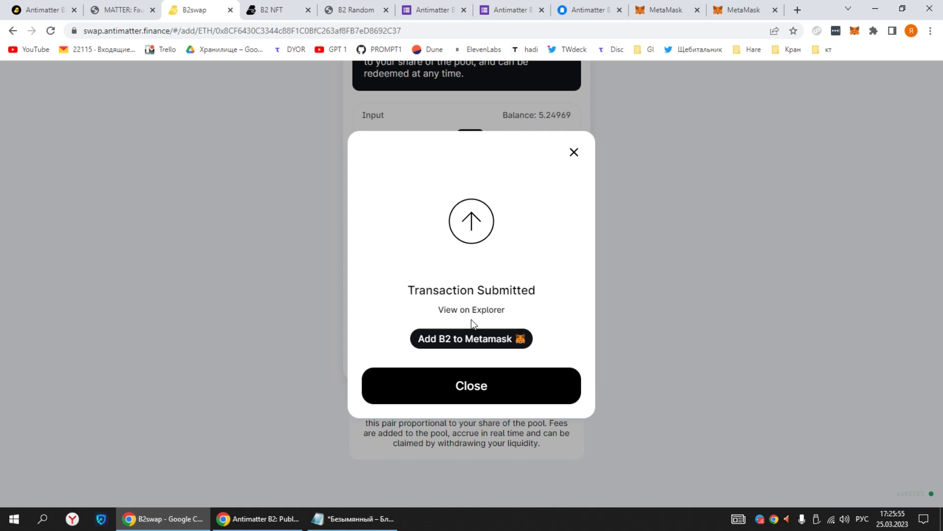
- Add the B2 pool token to MetaMask and close the submission notice
left_click(472, 344)
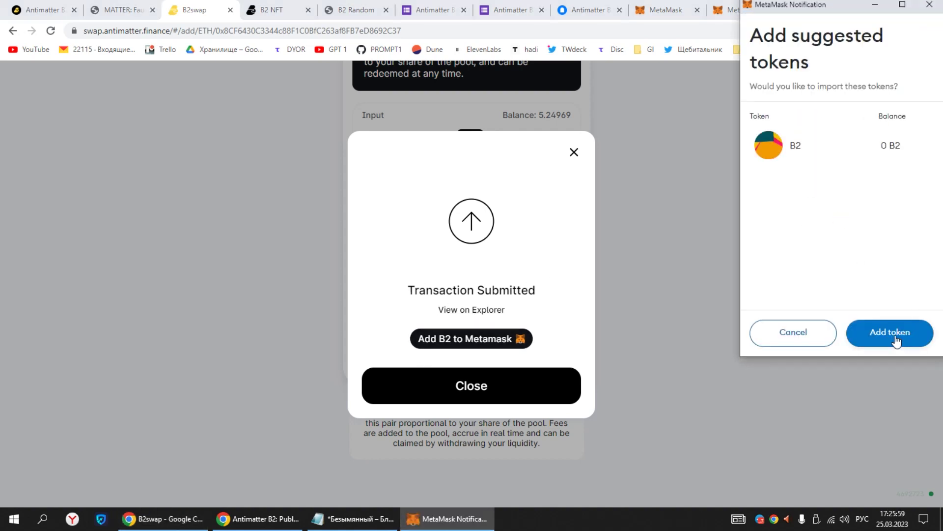
left_click(892, 335)
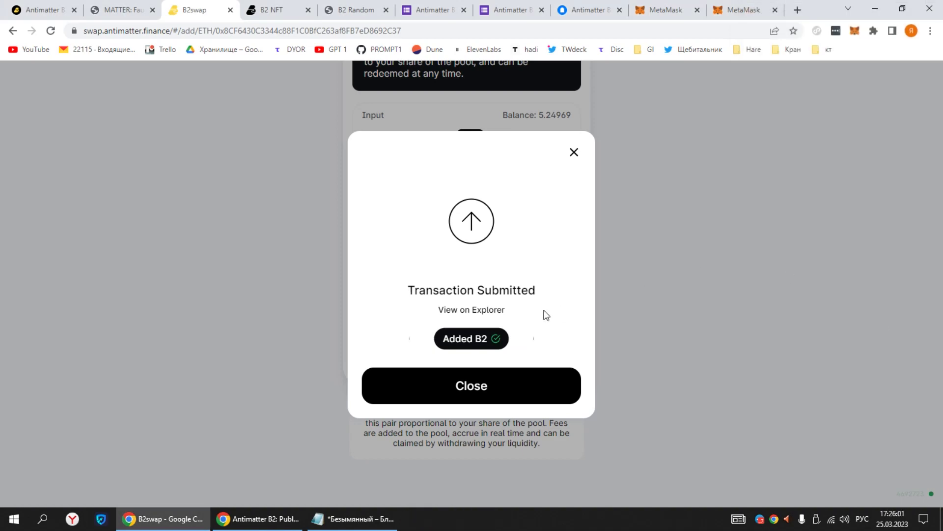
left_click(476, 393)
- Return to the liquidity overview and expand the Test2/Matter position to check its pooled amounts
scroll(476, 267, "up", 4)
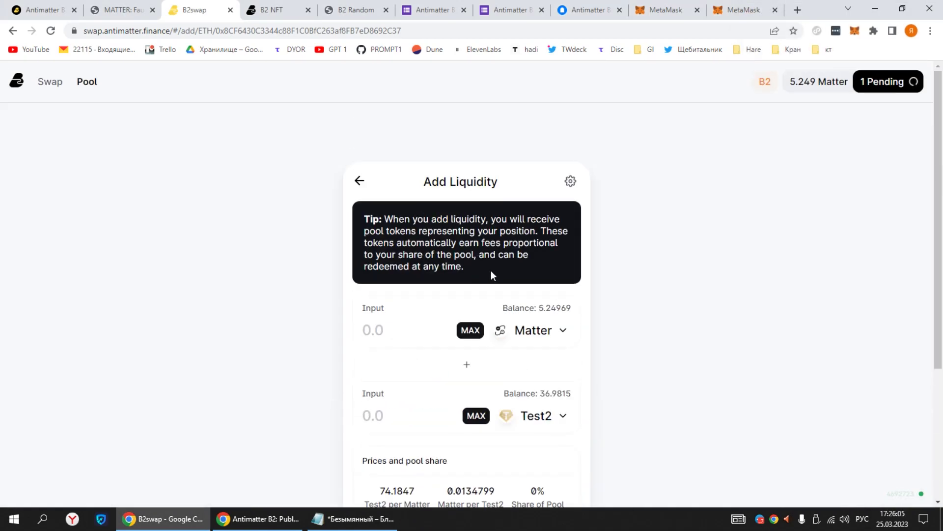
scroll(491, 271, "down", 3)
scroll(492, 269, "up", 3)
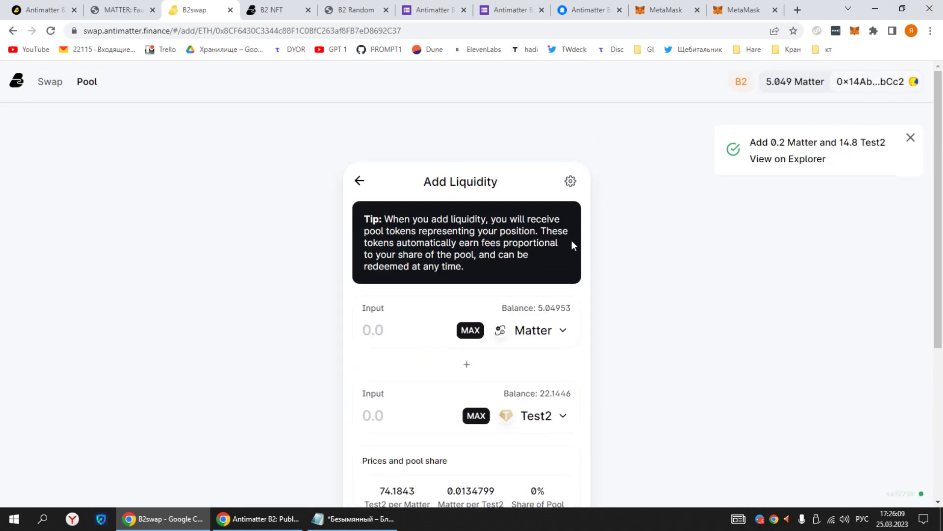
double_click(359, 182)
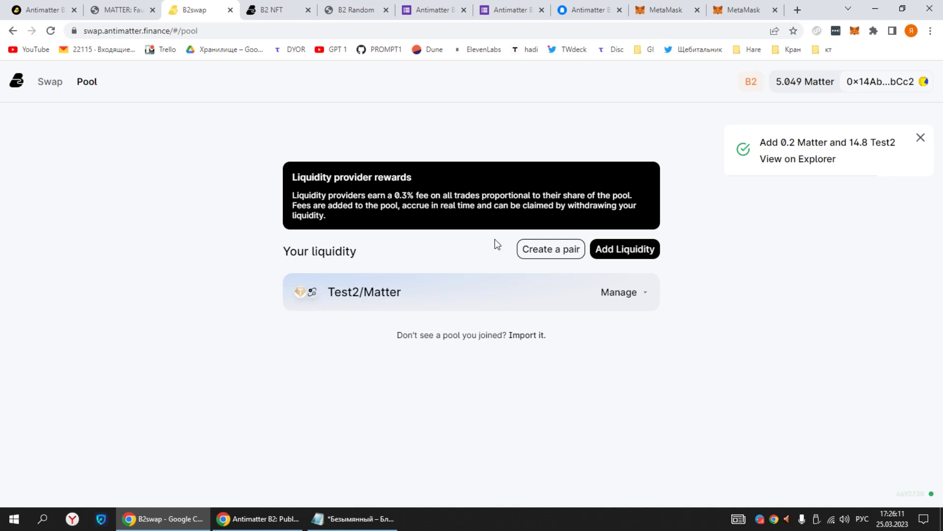
left_click(618, 294)
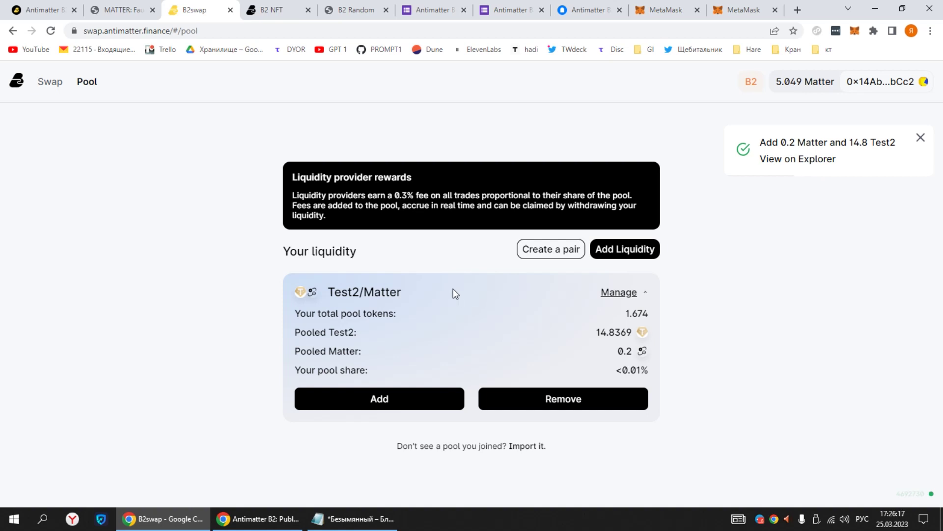
- Set the removal amount to the entire Test2/Matter position, approve the pool tokens and remove the liquidity through MetaMask
left_click(516, 399)
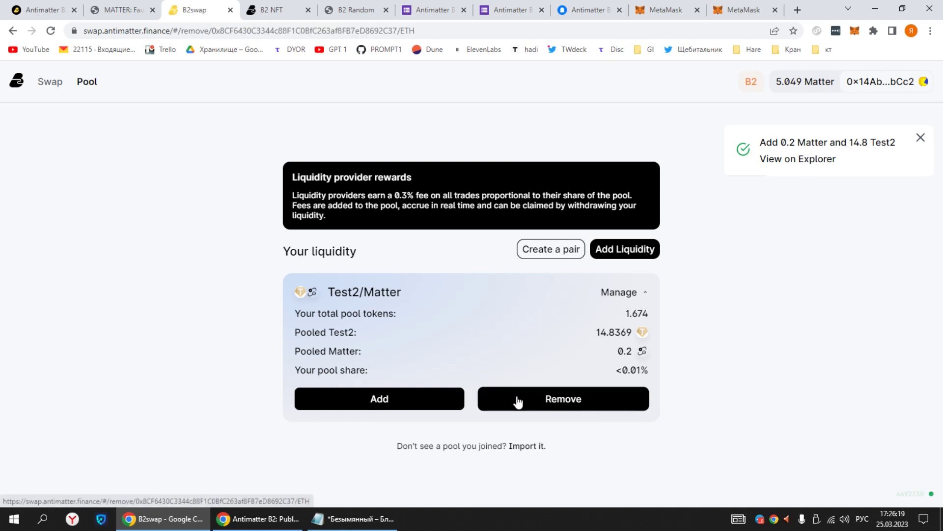
scroll(497, 375, "down", 3)
left_click_drag(393, 225, 591, 234)
scroll(554, 330, "down", 3)
left_click(438, 322)
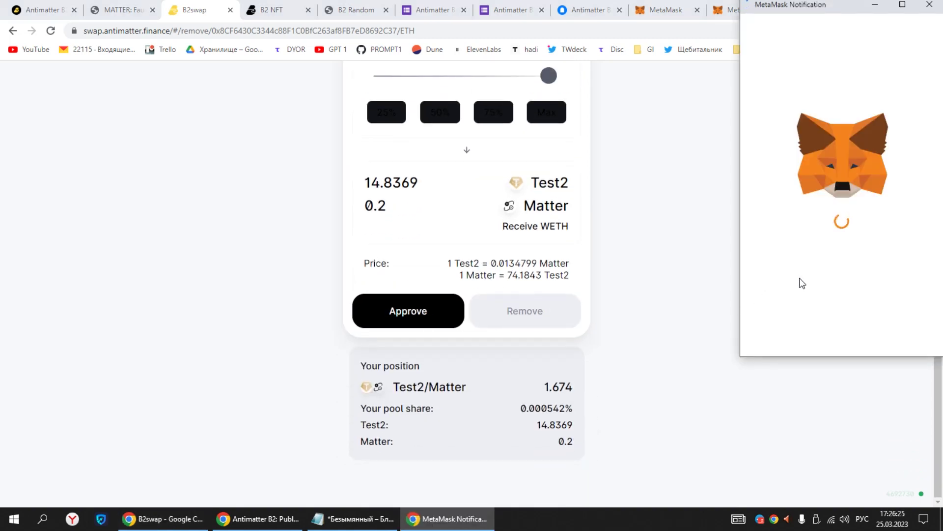
scroll(940, 273, "down", 1)
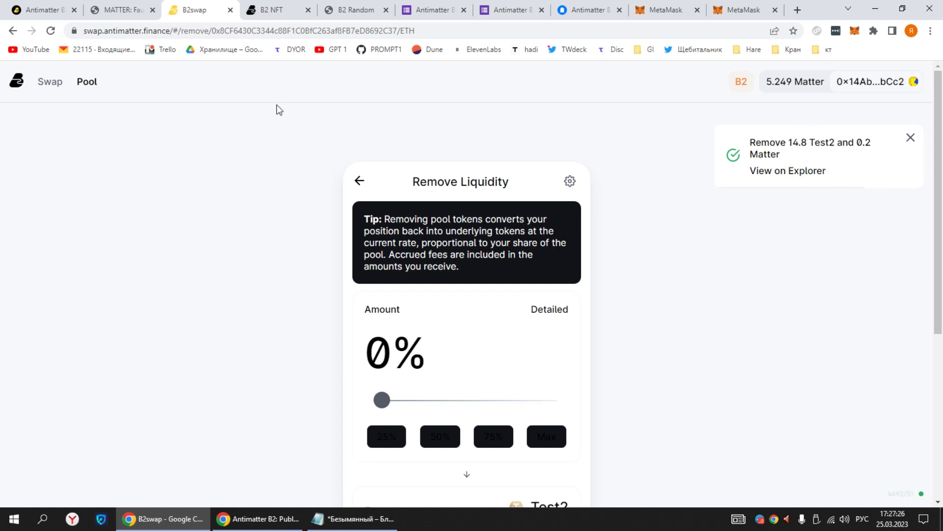
- Switch to the B2 NFT marketplace, connect MetaMask Account 1 to it and sign the welcome message
left_click(263, 11)
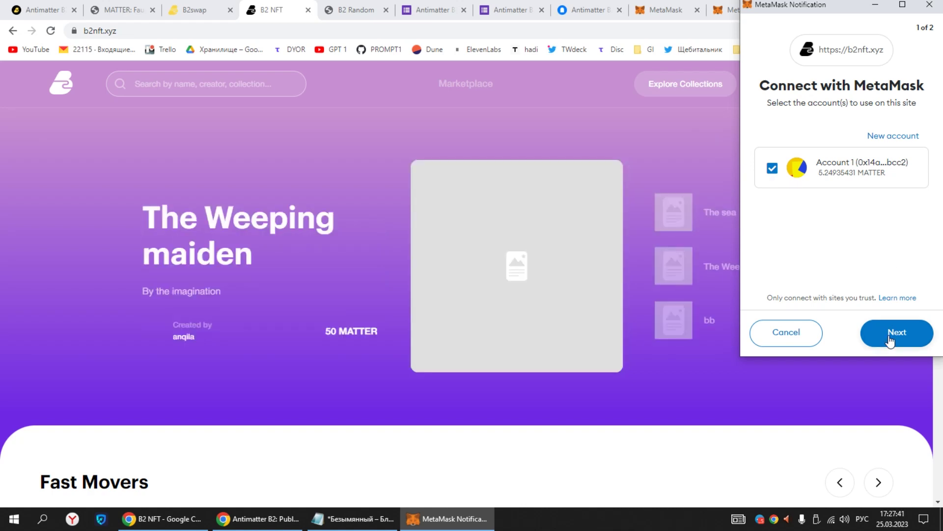
left_click(892, 338)
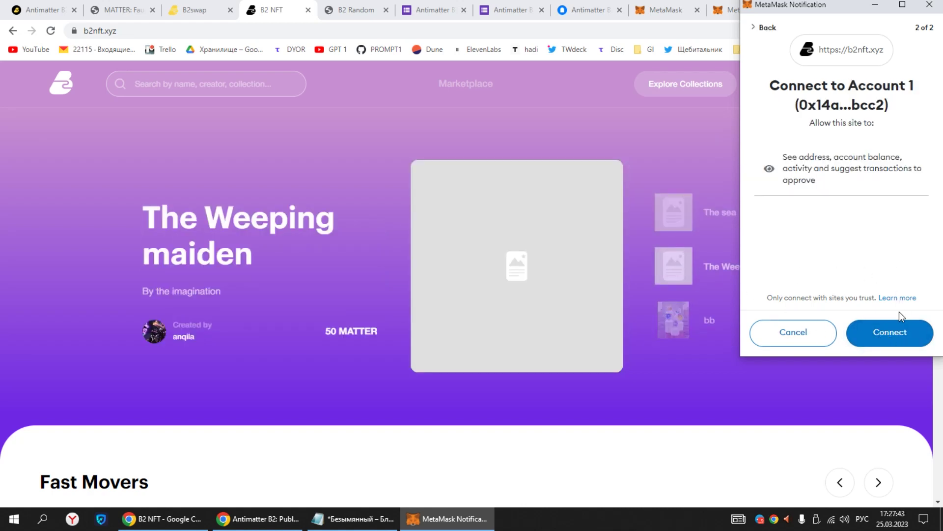
left_click(884, 337)
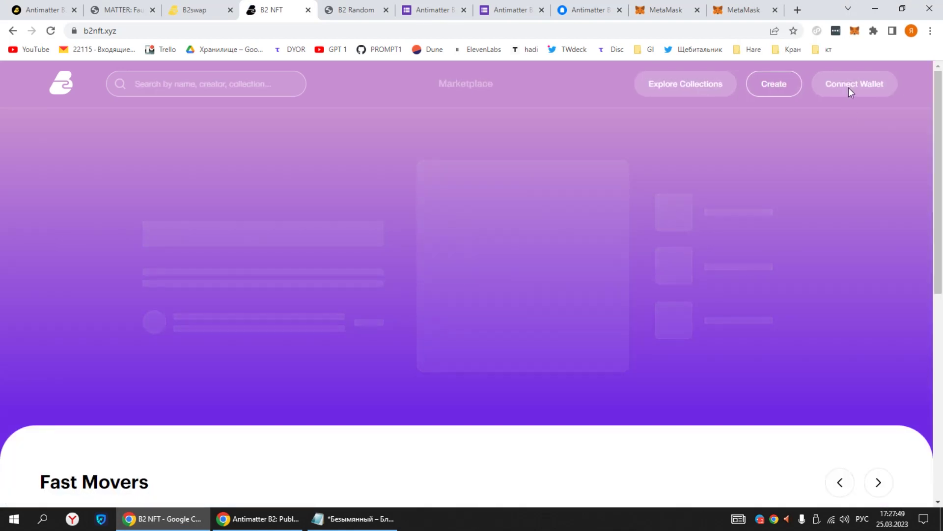
left_click(850, 93)
left_click(436, 261)
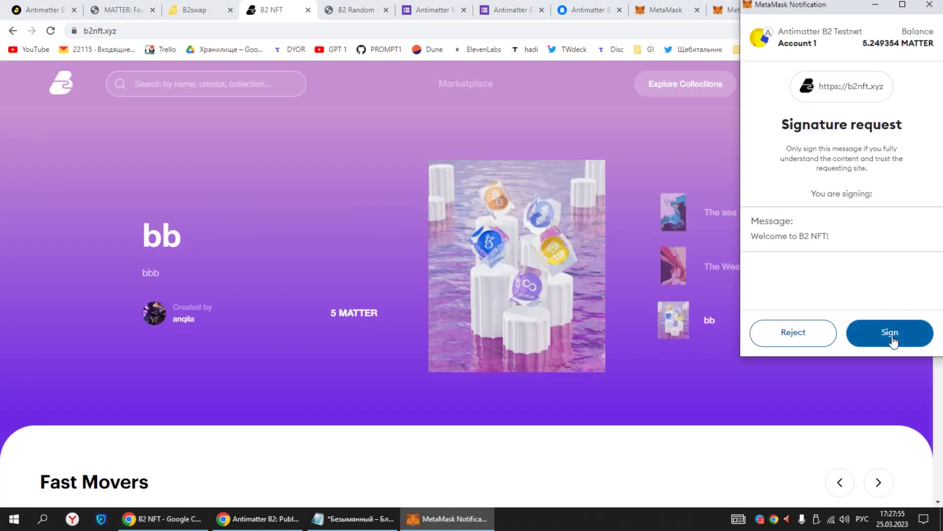
left_click(891, 338)
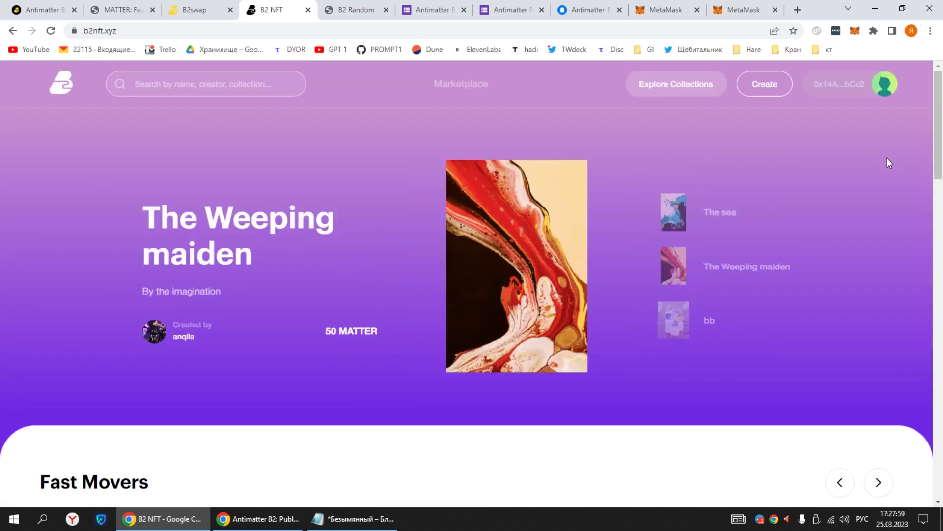
- Open the Create NFT form, review its fields and start a new collection from the Collections section
left_click(773, 90)
scroll(364, 206, "down", 8)
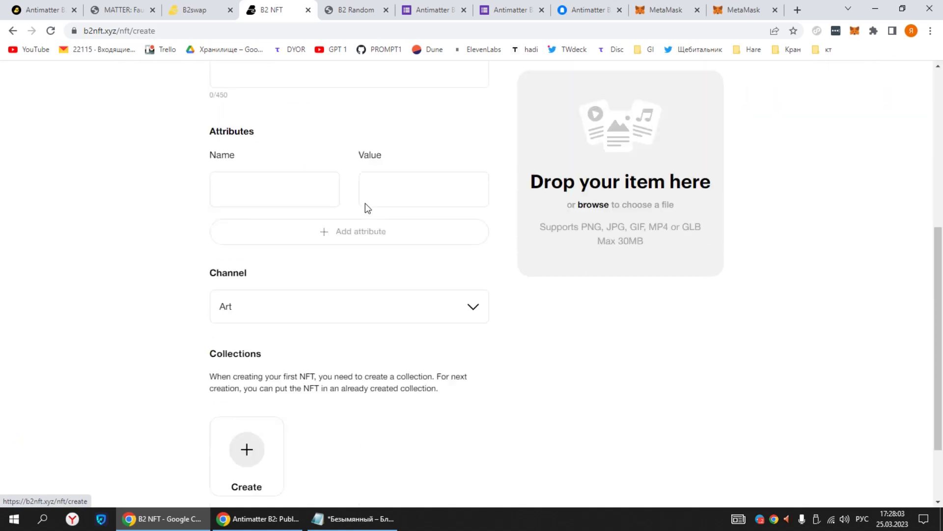
scroll(371, 207, "up", 7)
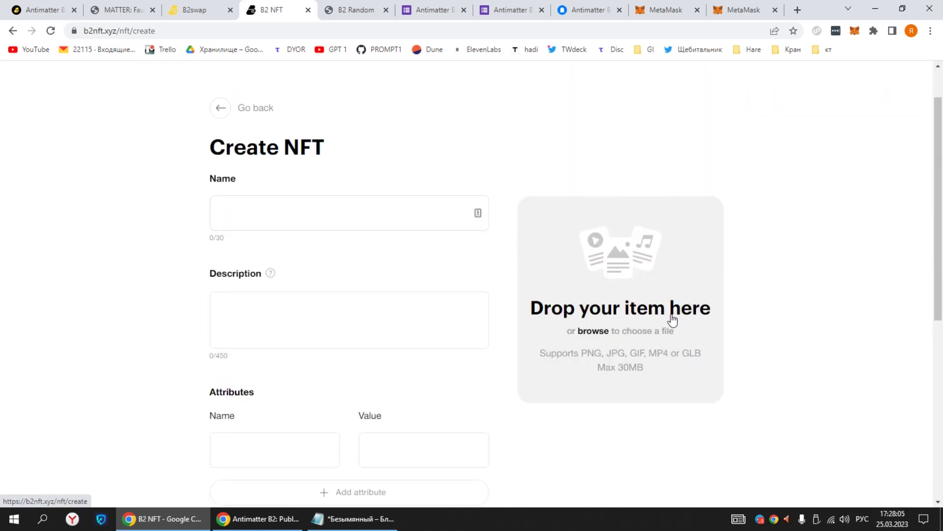
scroll(409, 246, "down", 7)
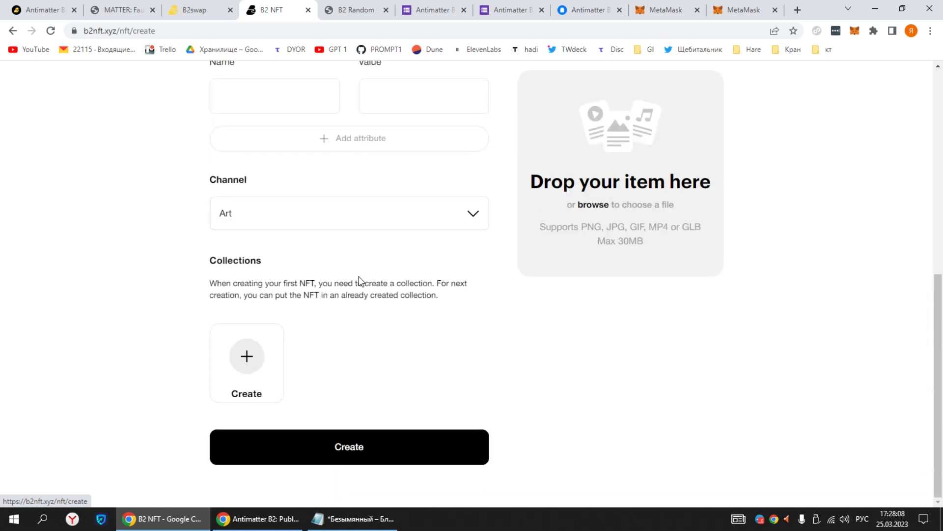
left_click(246, 364)
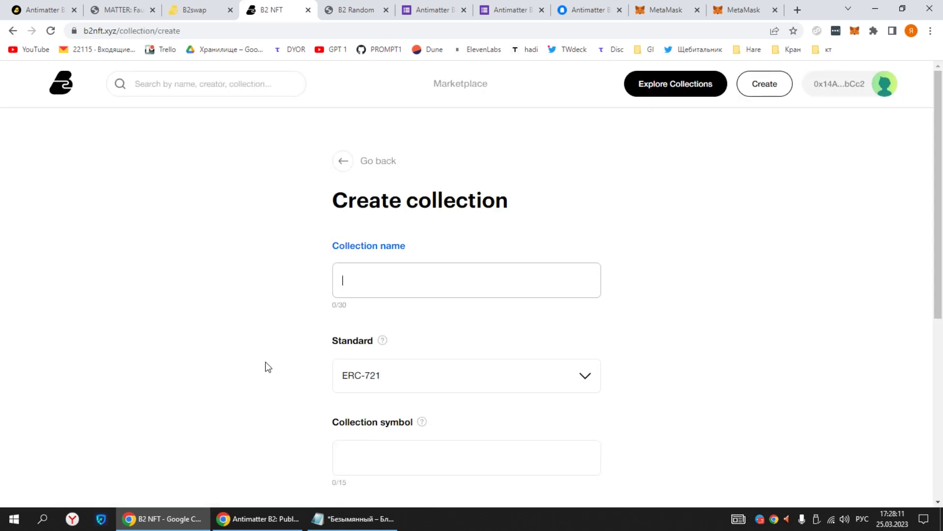
- Name the collection "Harme" with the symbol HAR, keep the ERC-721 standard and leave the description empty
key("alt+shift")
type("B")
key("BackSpace")
type("Harme")
scroll(388, 282, "down", 2)
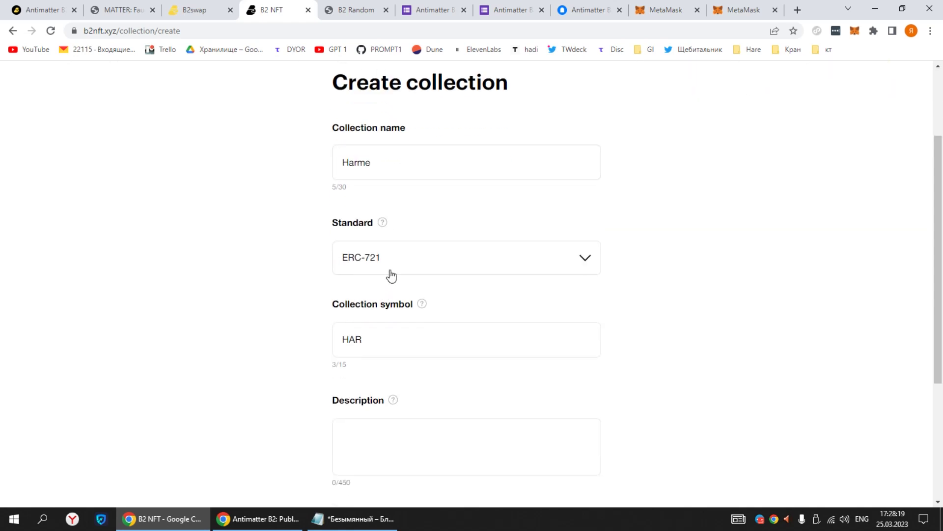
scroll(397, 295, "down", 2)
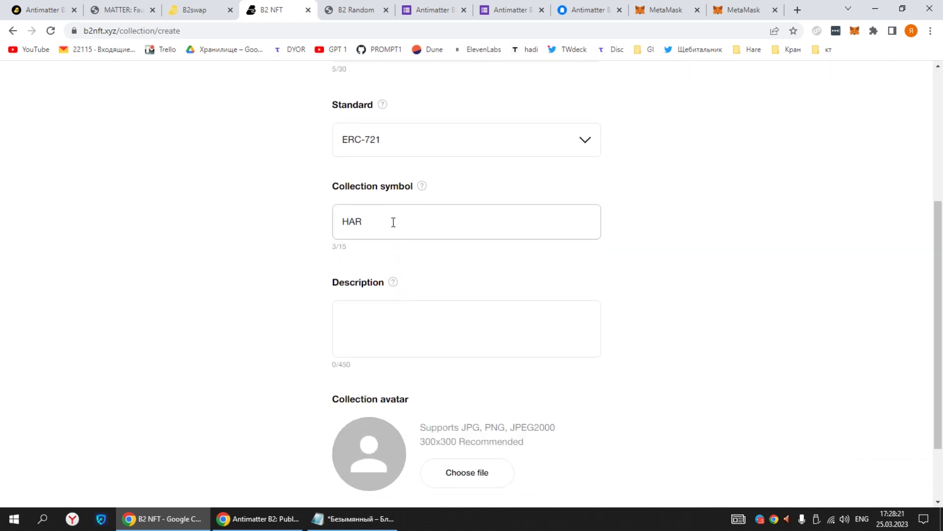
scroll(389, 285, "down", 2)
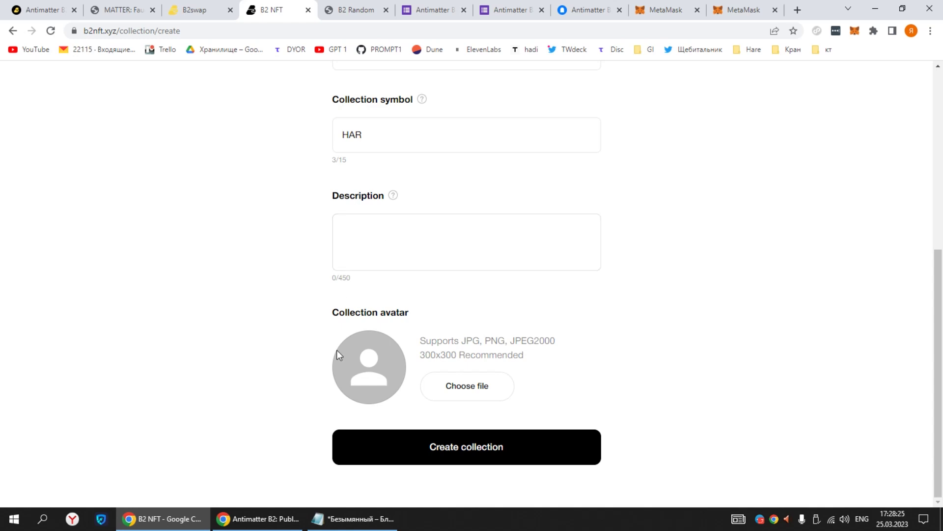
scroll(397, 265, "up", 5)
scroll(396, 312, "up", 1)
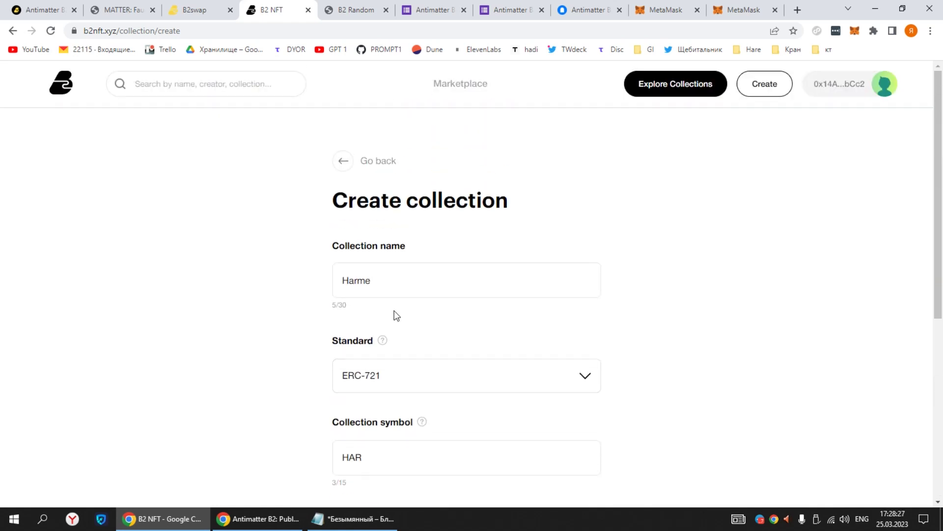
scroll(395, 317, "down", 6)
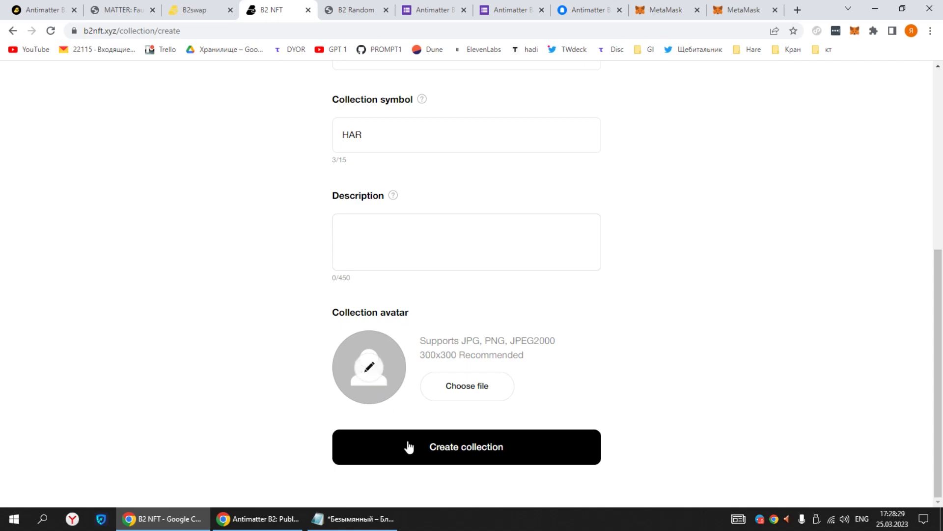
- Upload "My project-1 (3).png" from the Harma folder as the collection avatar
left_click(373, 383)
double_click(332, 141)
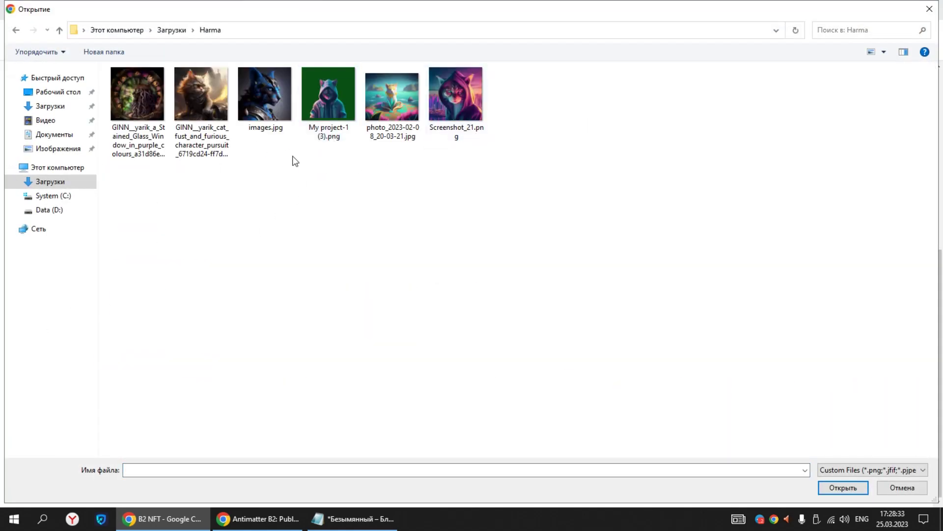
left_click(328, 107)
left_click(844, 487)
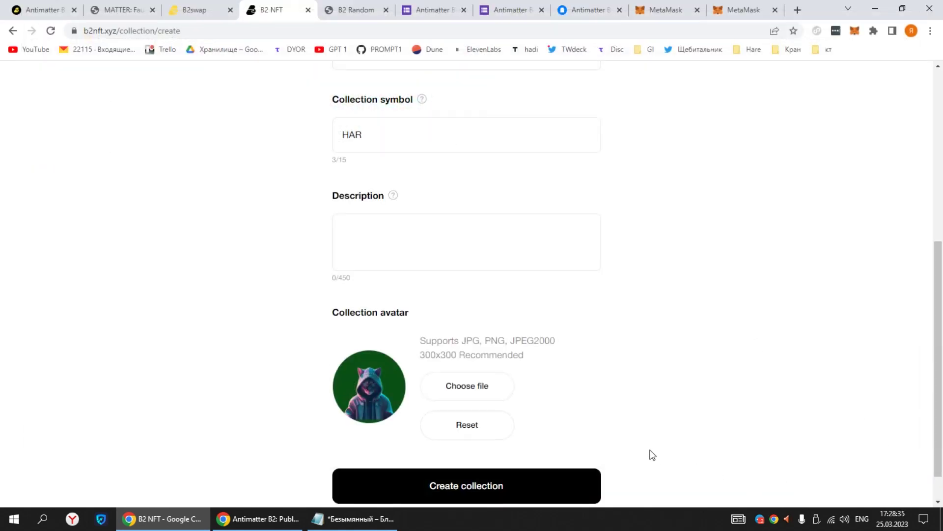
- Create the Harme collection and confirm its contract transaction in MetaMask
scroll(438, 390, "down", 2)
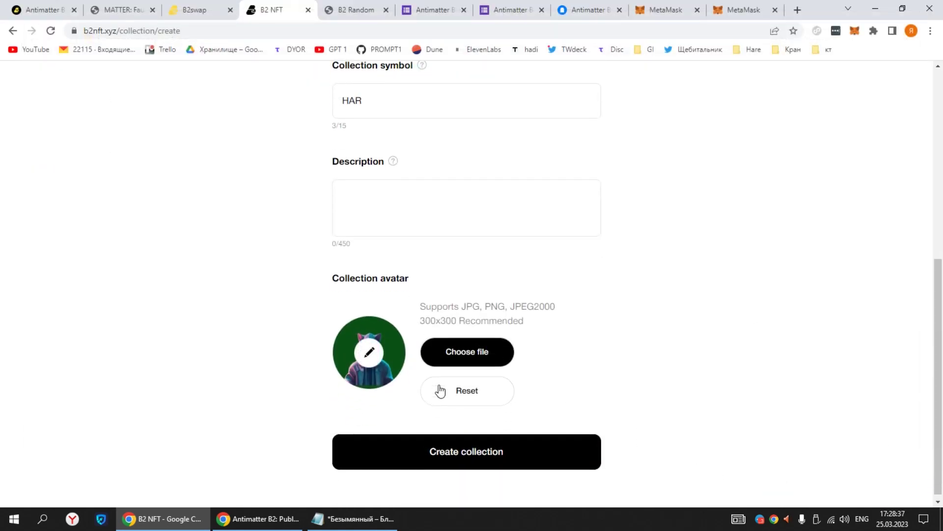
left_click(452, 449)
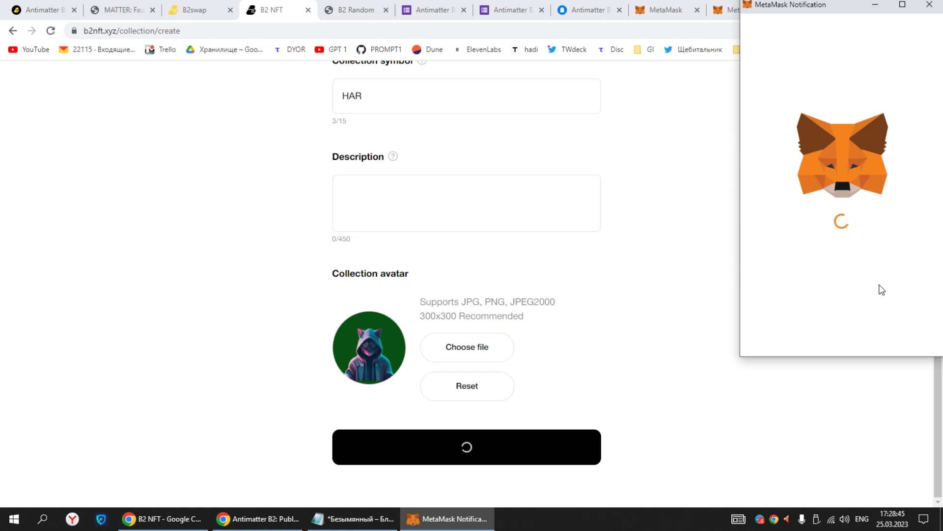
scroll(883, 314, "down", 1)
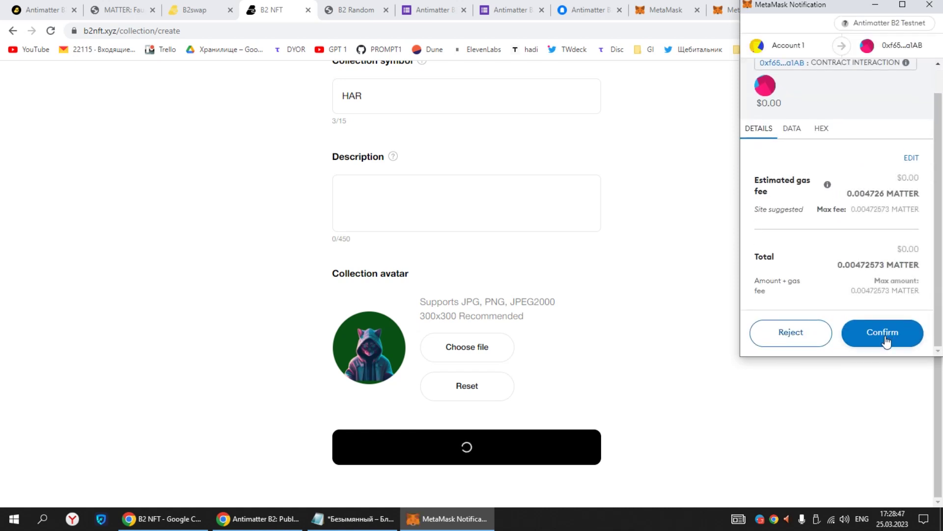
left_click(885, 341)
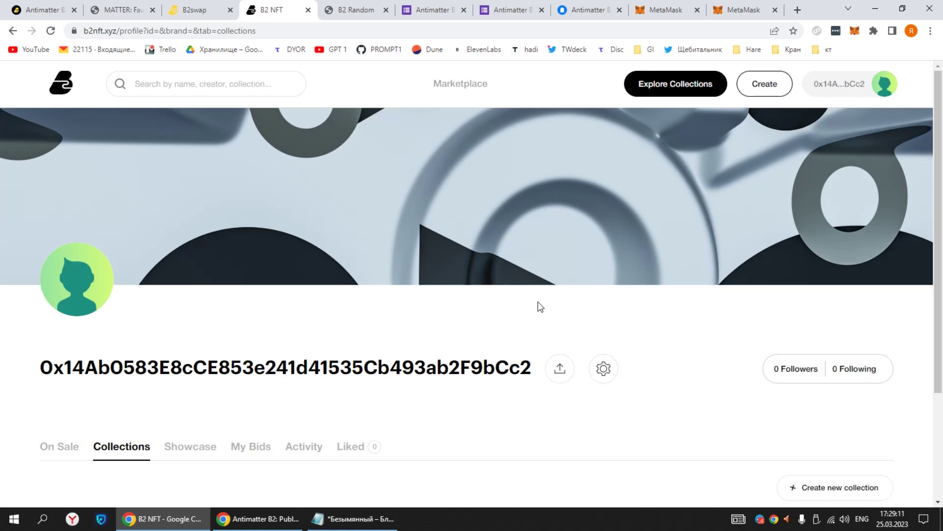
- Check the profile's Collections list and return to the Create NFT form
scroll(407, 356, "down", 3)
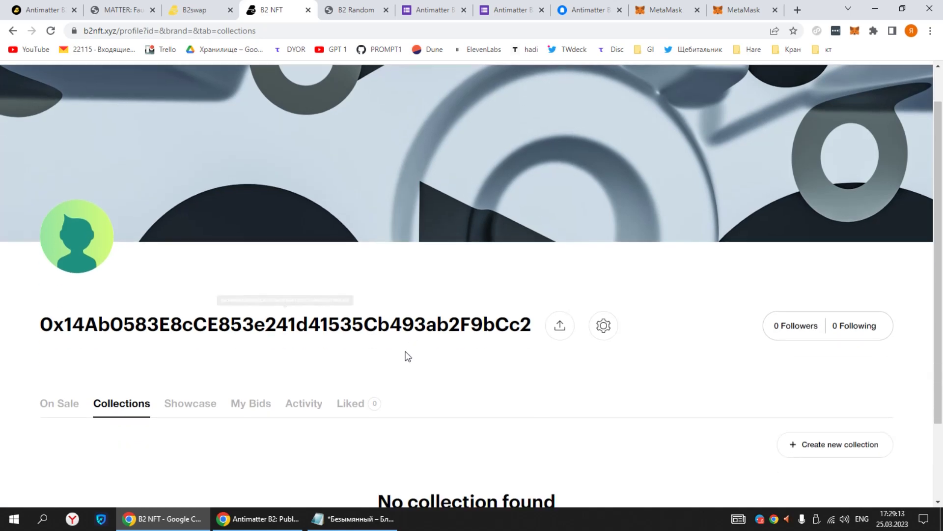
scroll(373, 341, "up", 3)
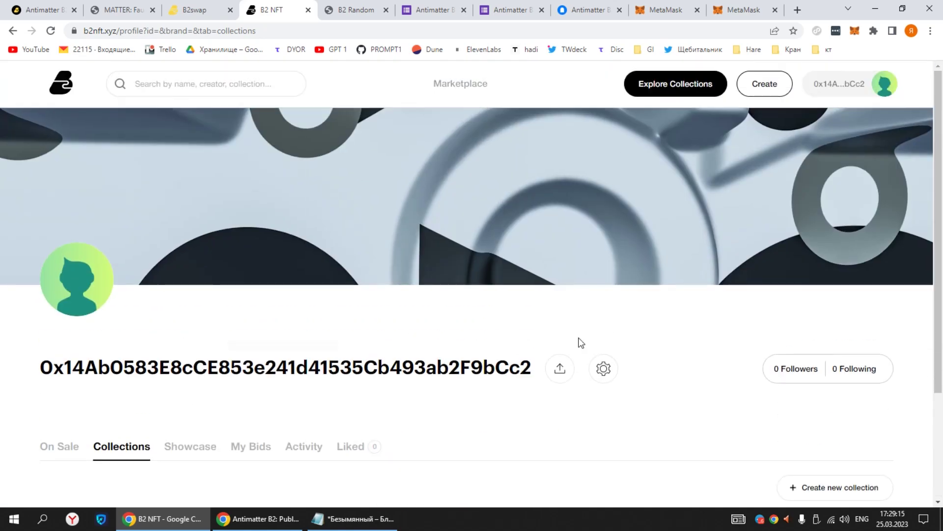
left_click(753, 87)
scroll(358, 249, "down", 6)
scroll(358, 248, "up", 6)
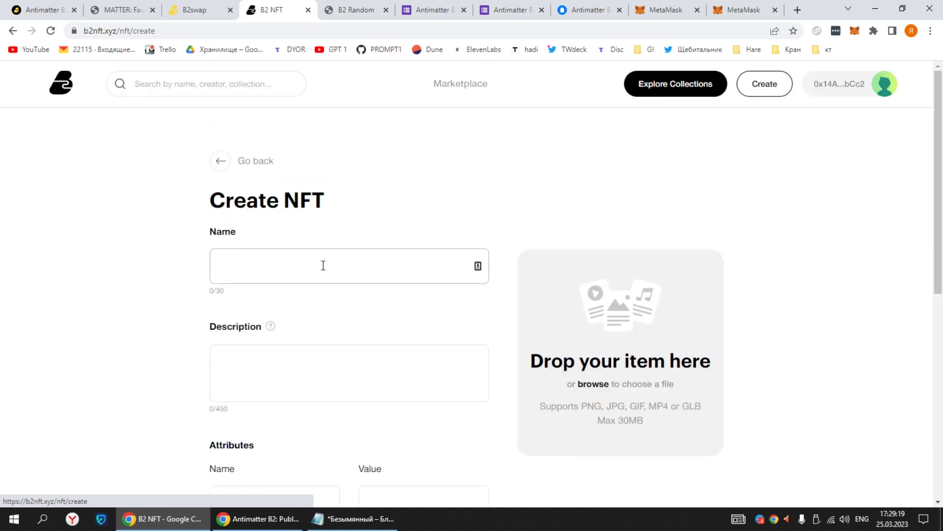
- Name the NFT "Harma Genesis" and enter the description "The best NFT collection"
left_click(323, 265)
type("h")
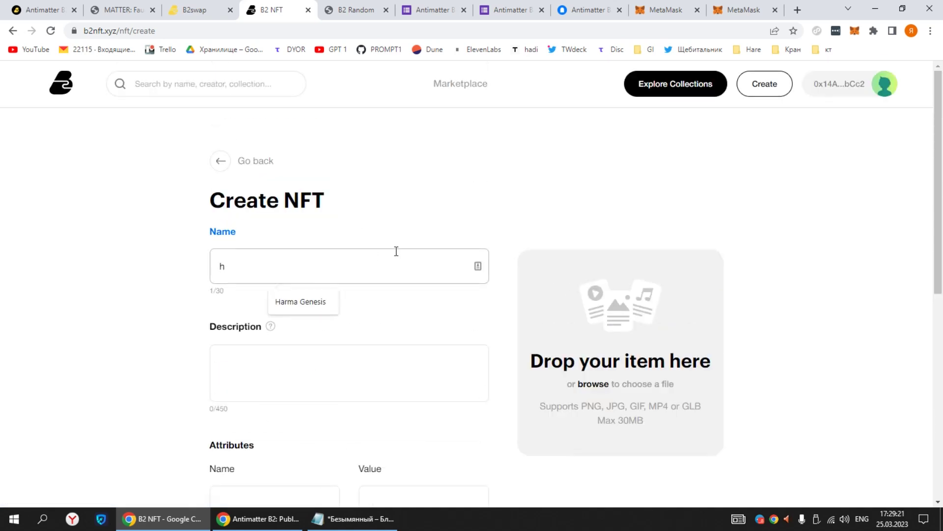
left_click(306, 299)
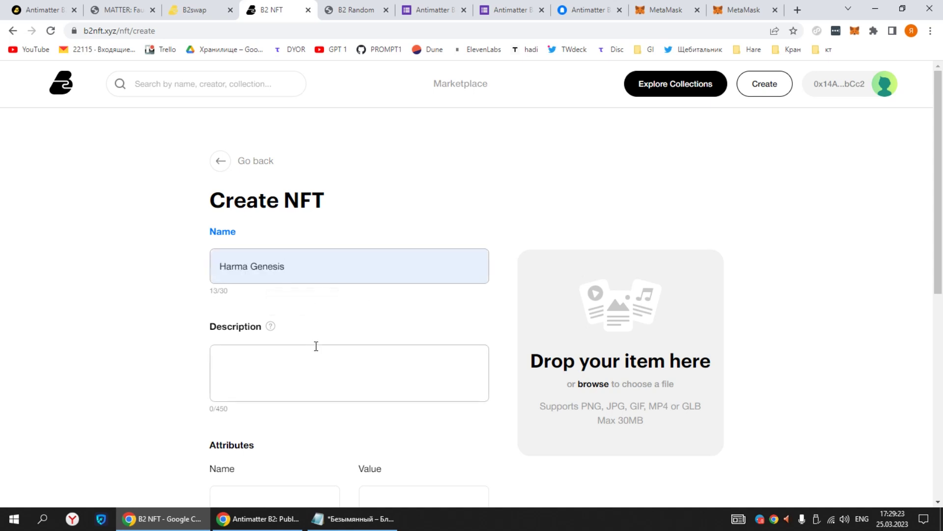
scroll(295, 347, "down", 2)
left_click(249, 243)
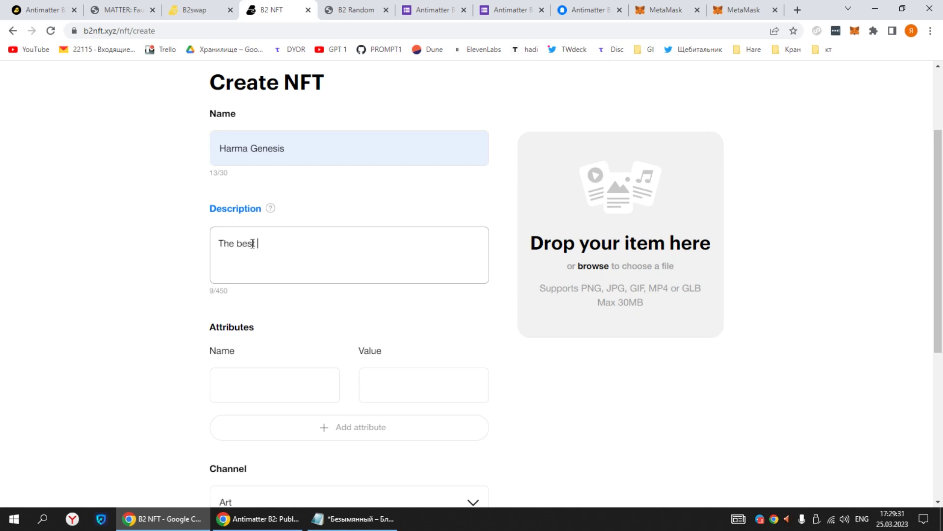
type("The best NFT collection")
- Leave the attributes empty, set the NFT's channel to Metaverse and assign it to the Harme collection
scroll(253, 244, "down", 2)
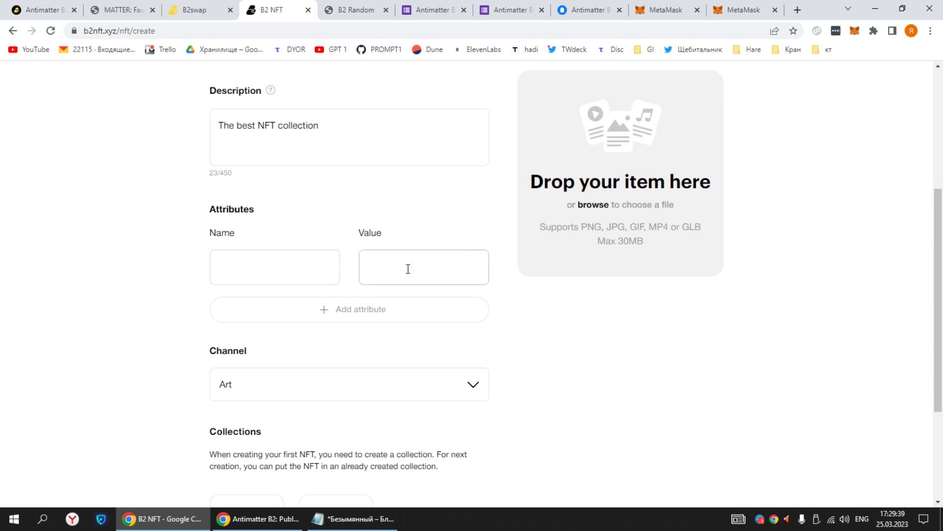
scroll(411, 267, "down", 3)
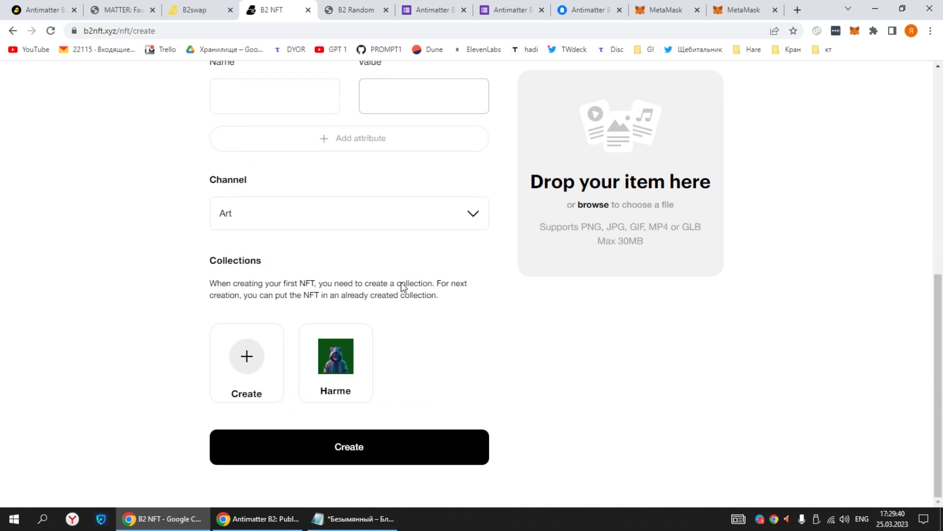
left_click(290, 220)
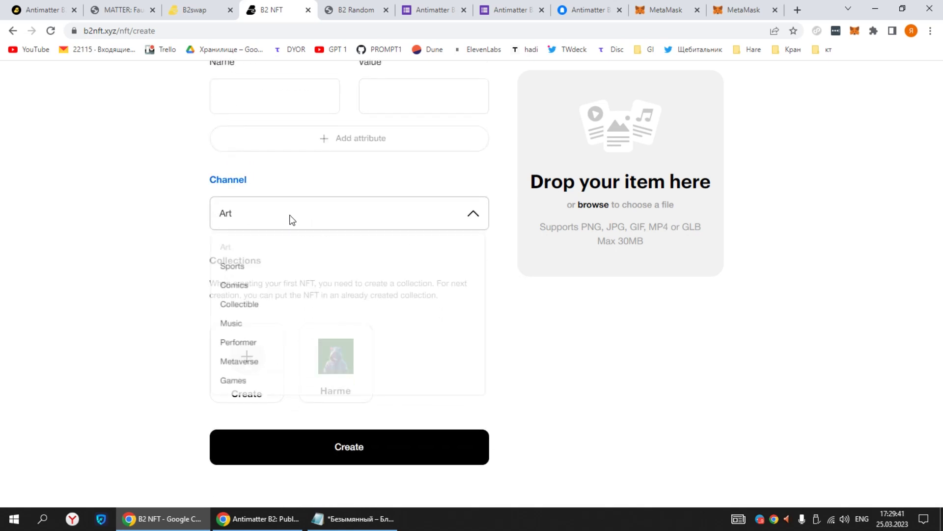
left_click(263, 363)
left_click(338, 366)
- Upload the "cat_fust_and_furious" PNG from the Harma folder as the NFT's item
left_click(606, 181)
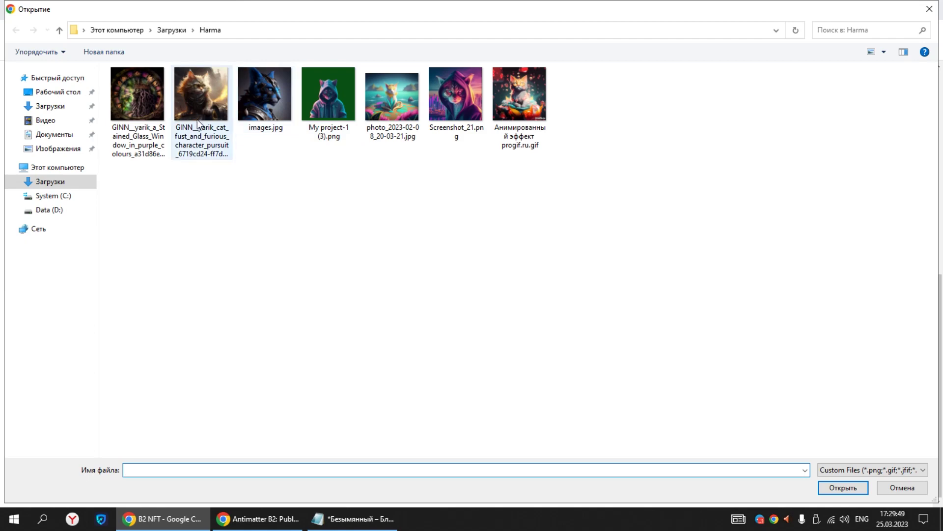
left_click(197, 116)
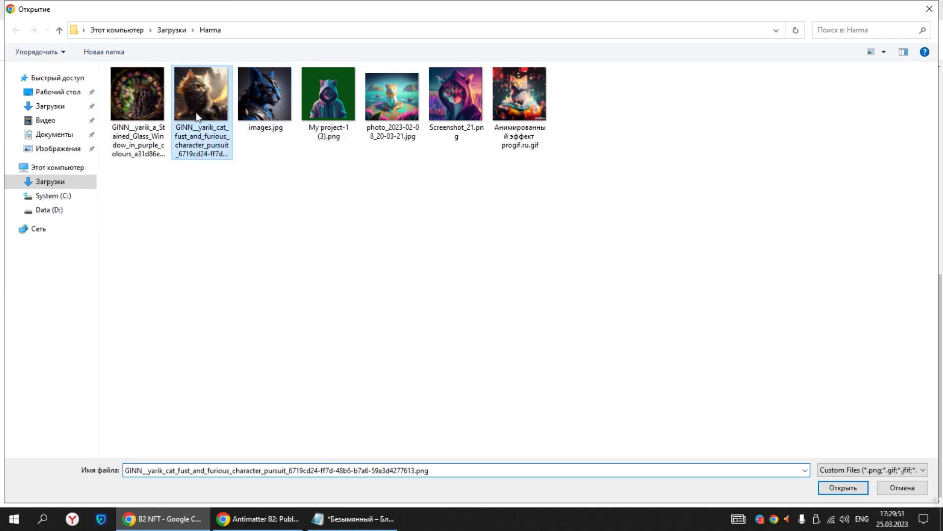
left_click(843, 487)
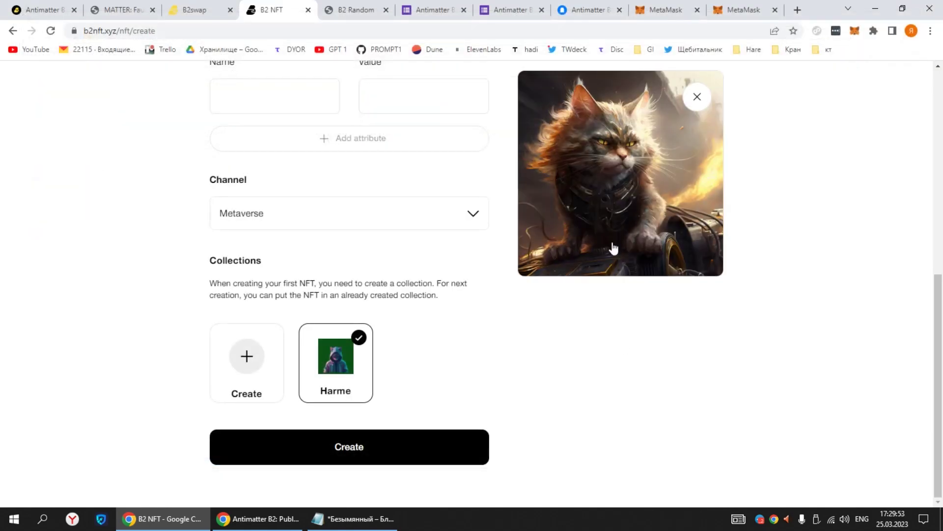
- Create the Harma Genesis NFT in the Harme collection and confirm its transaction in MetaMask
scroll(605, 236, "up", 6)
scroll(590, 246, "down", 6)
left_click(416, 447)
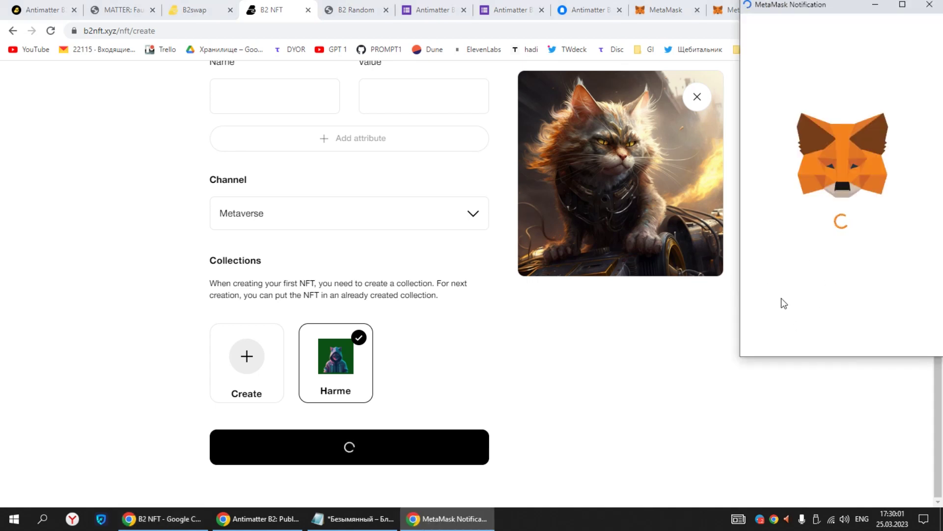
left_click(869, 346)
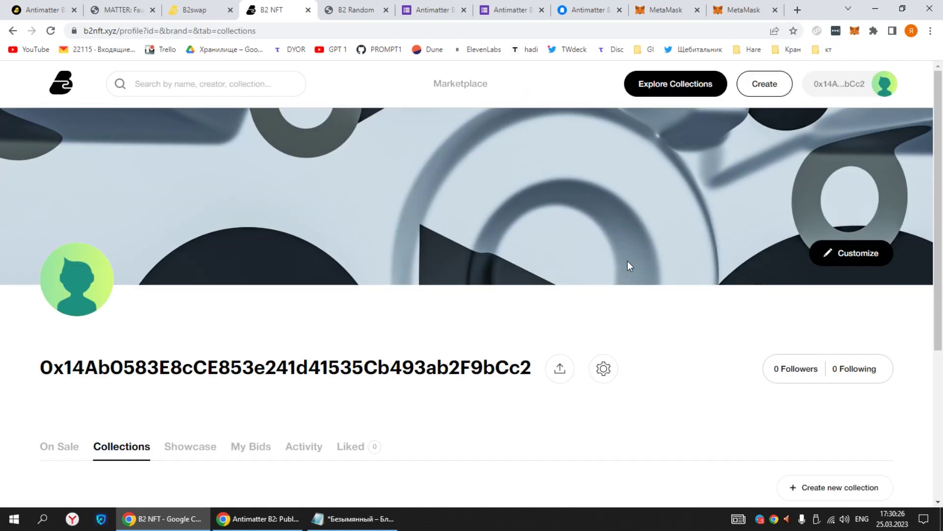
- Open Harma Genesis from the profile's Harme collection and enter a fixed sale price of 1000 MATTER for it
scroll(590, 265, "down", 5)
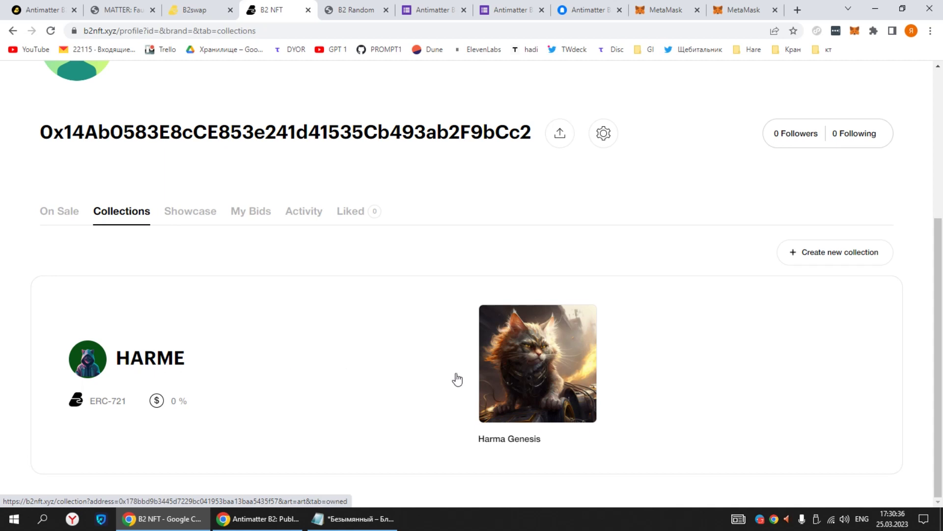
left_click(550, 387)
scroll(607, 308, "down", 1)
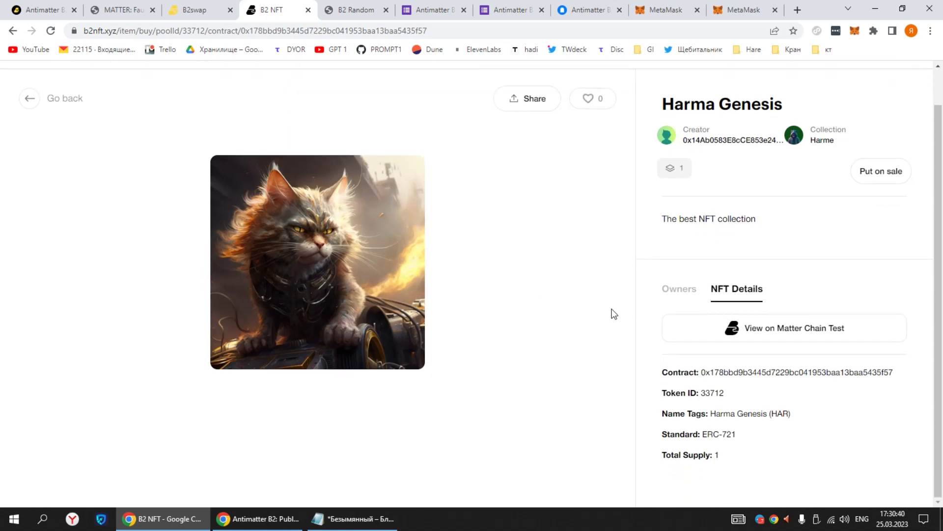
left_click(881, 172)
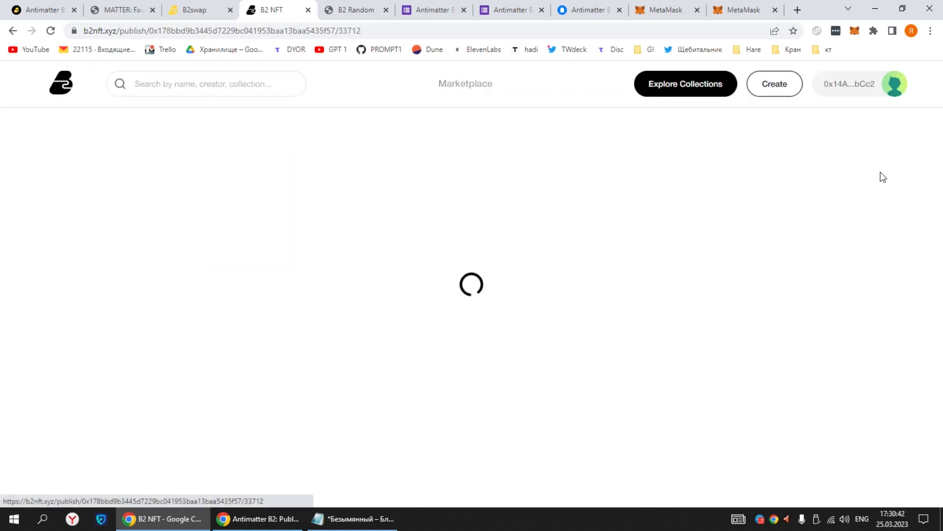
scroll(518, 265, "down", 3)
left_click(265, 221)
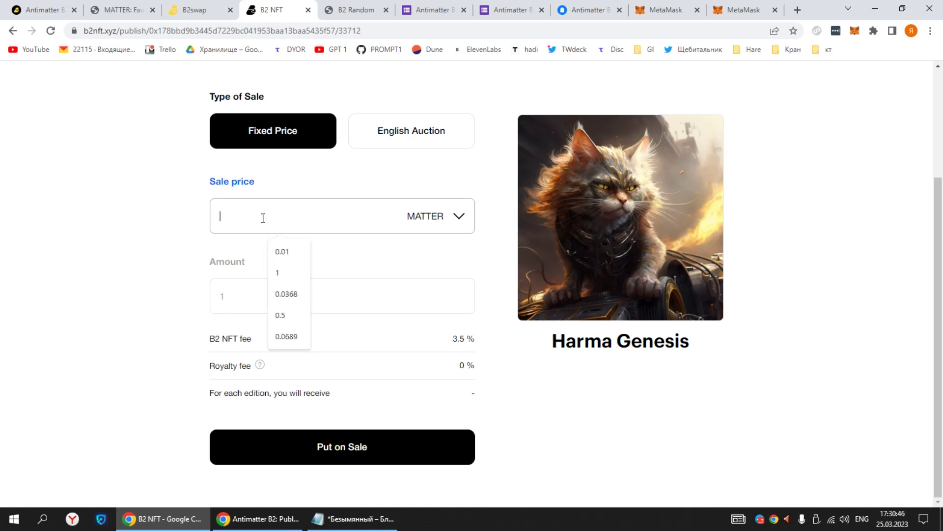
type("1")
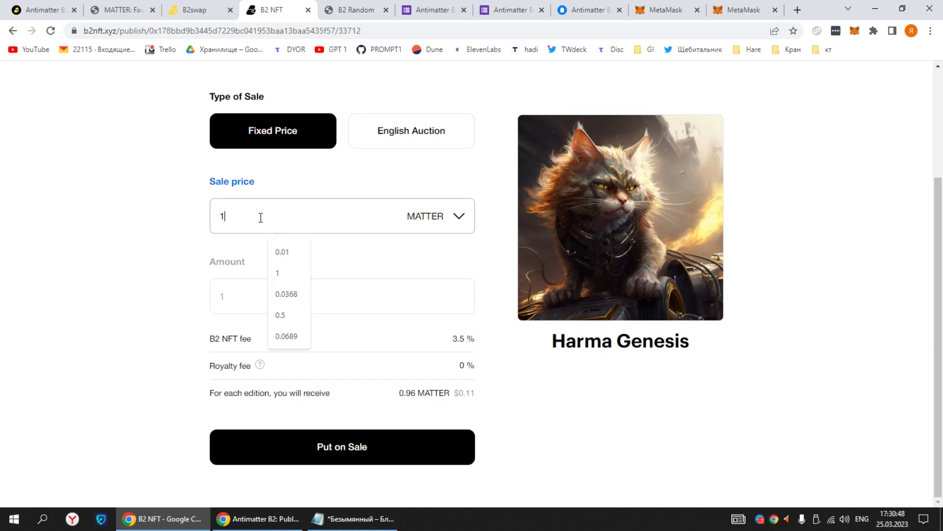
type("000")
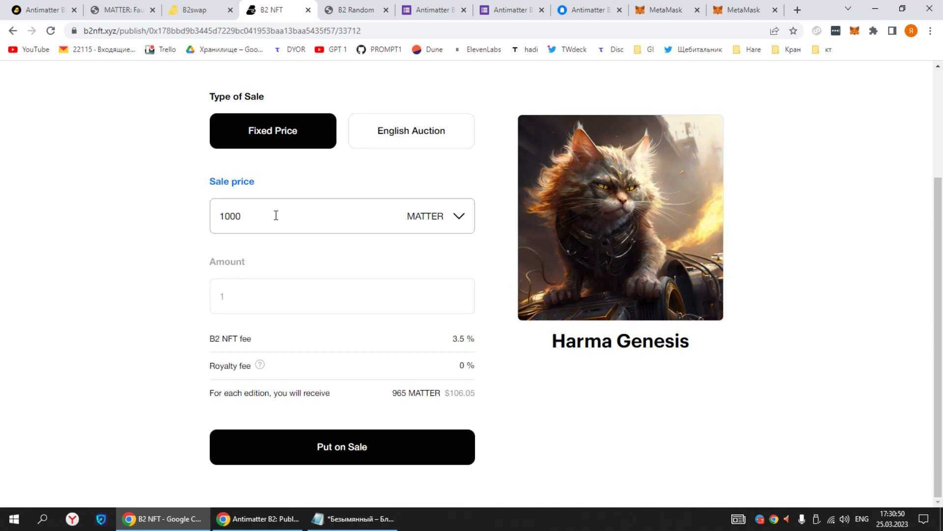
- Put Harma Genesis on sale, confirm the transaction in MetaMask and check its listing in the profile
left_click(266, 304)
scroll(385, 247, "up", 3)
scroll(388, 256, "down", 3)
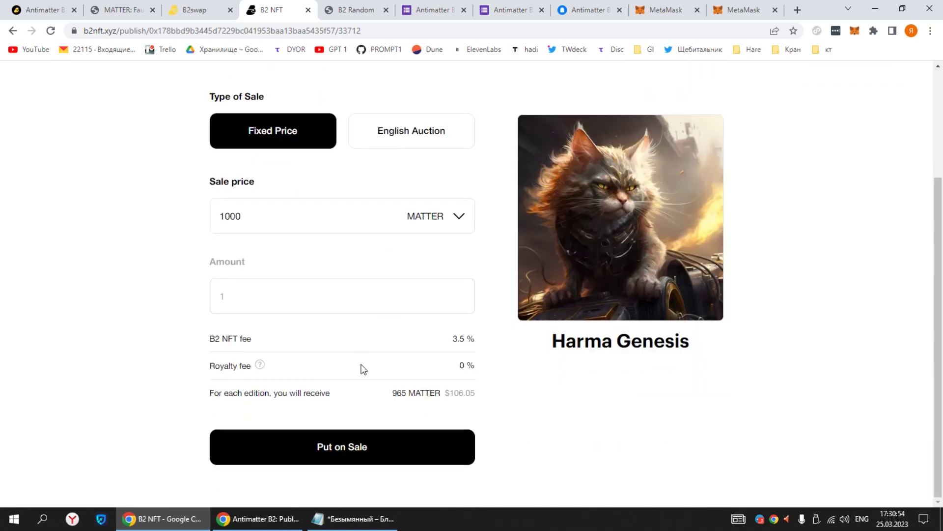
scroll(337, 352, "up", 3)
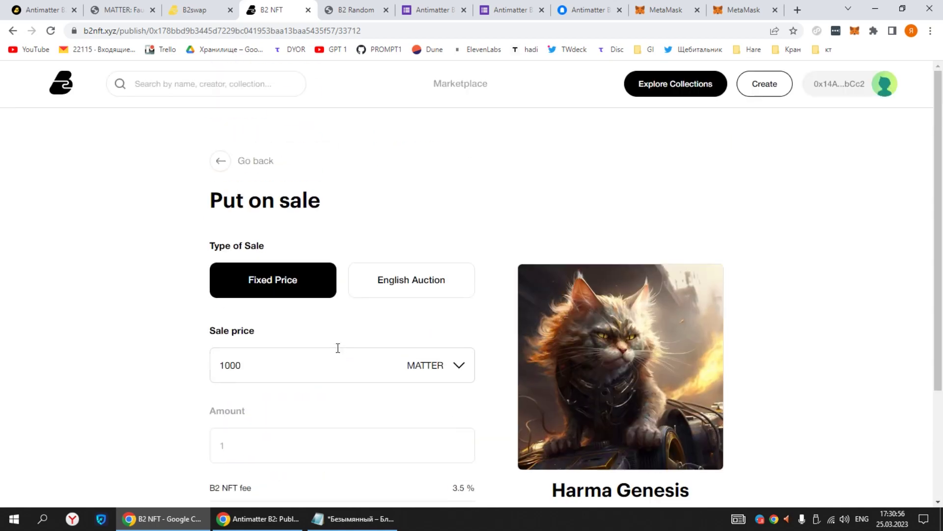
scroll(336, 350, "down", 3)
left_click(343, 452)
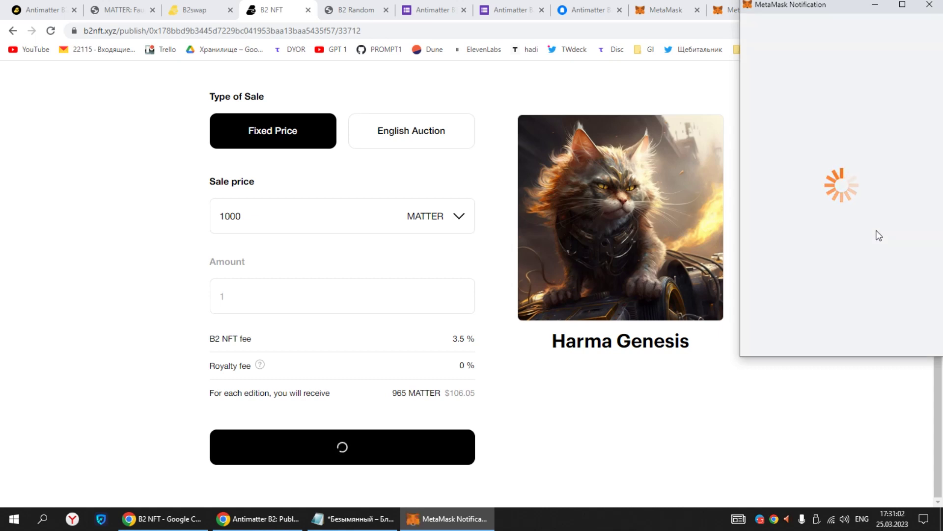
scroll(874, 236, "down", 1)
left_click(875, 340)
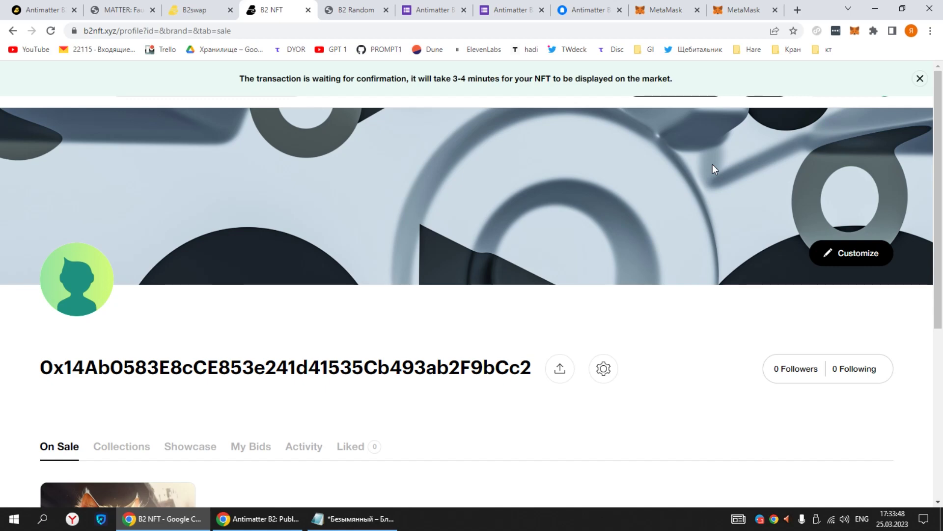
scroll(708, 167, "down", 6)
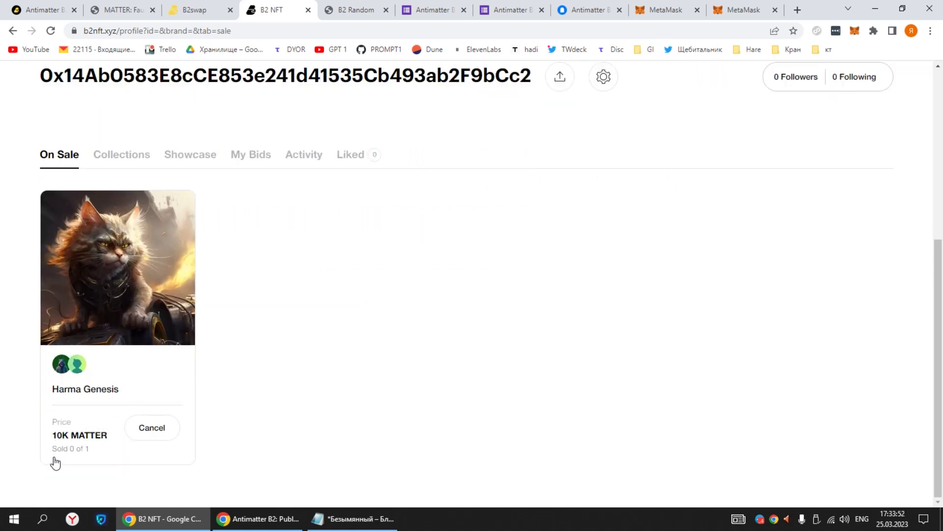
scroll(148, 315, "up", 6)
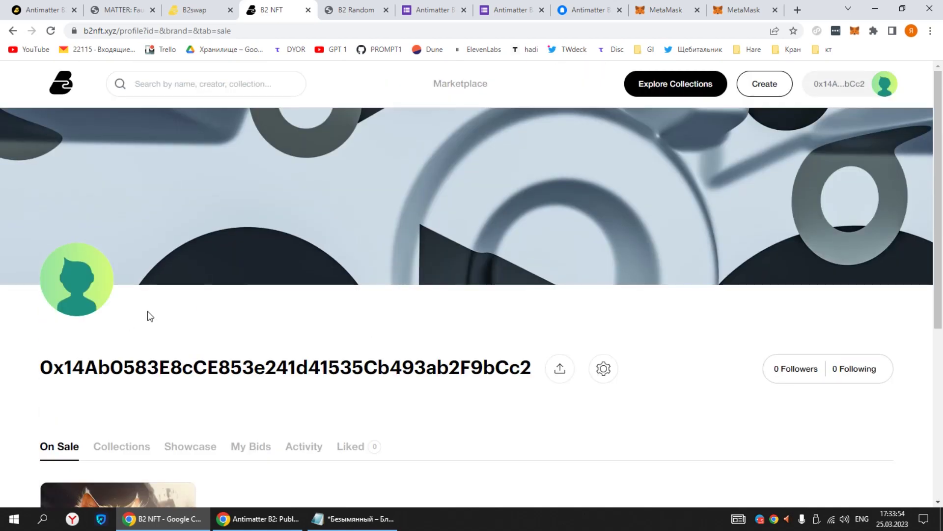
- Find the Blue ETH NFT priced at 1 MATTER on the B2 NFT home page and open its checkout
left_click(57, 87)
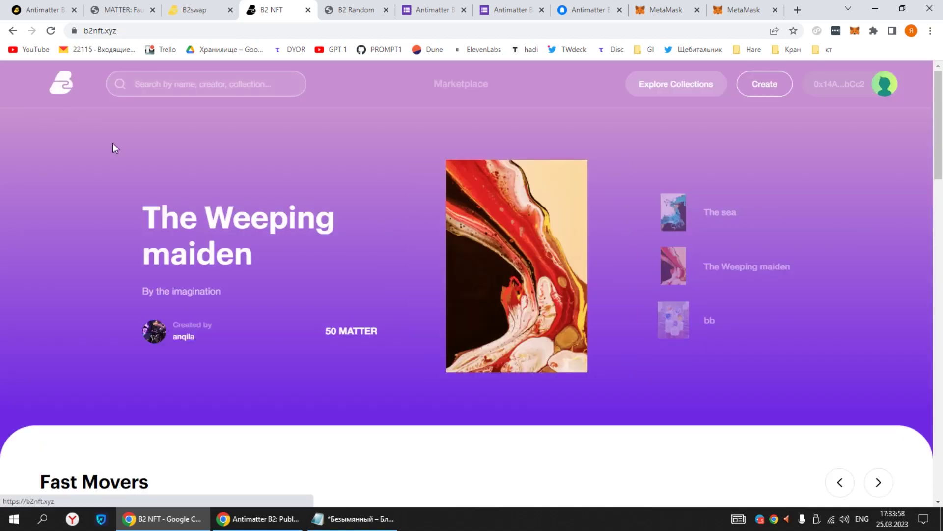
scroll(472, 356, "down", 10)
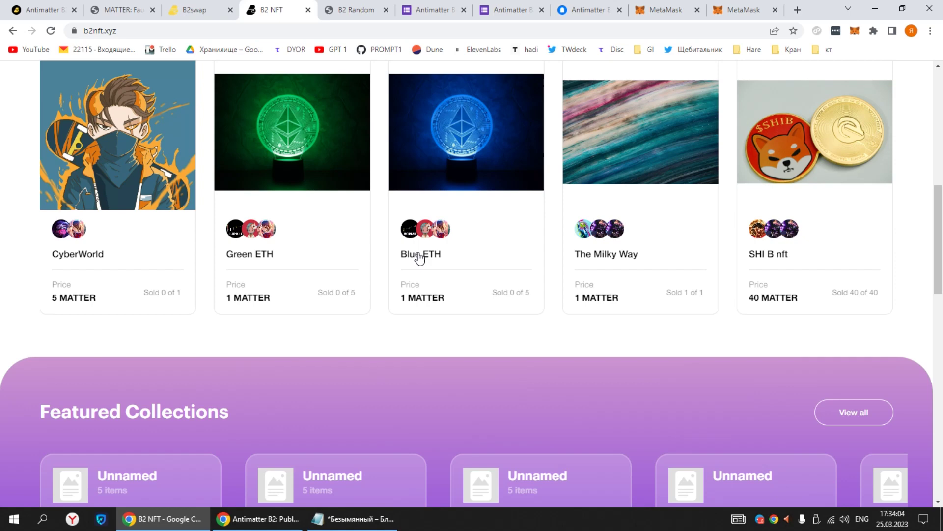
left_click(481, 252)
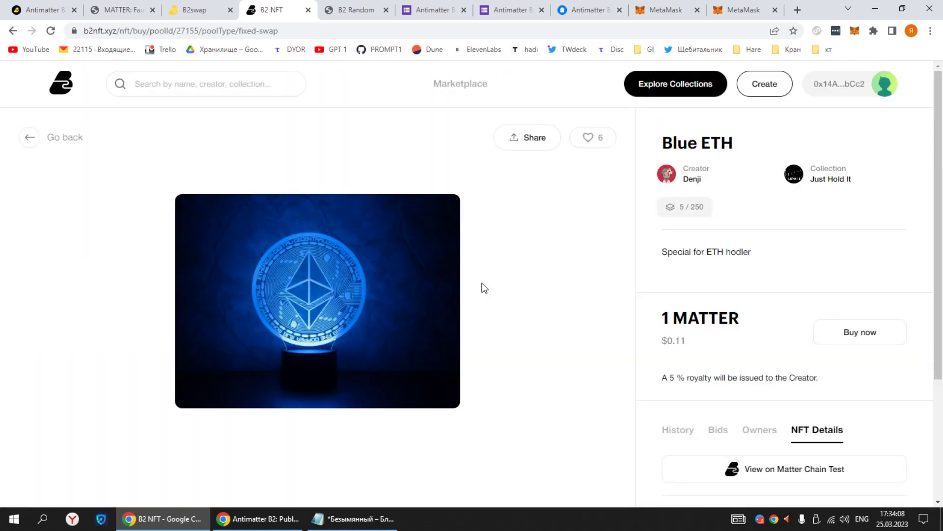
left_click(877, 331)
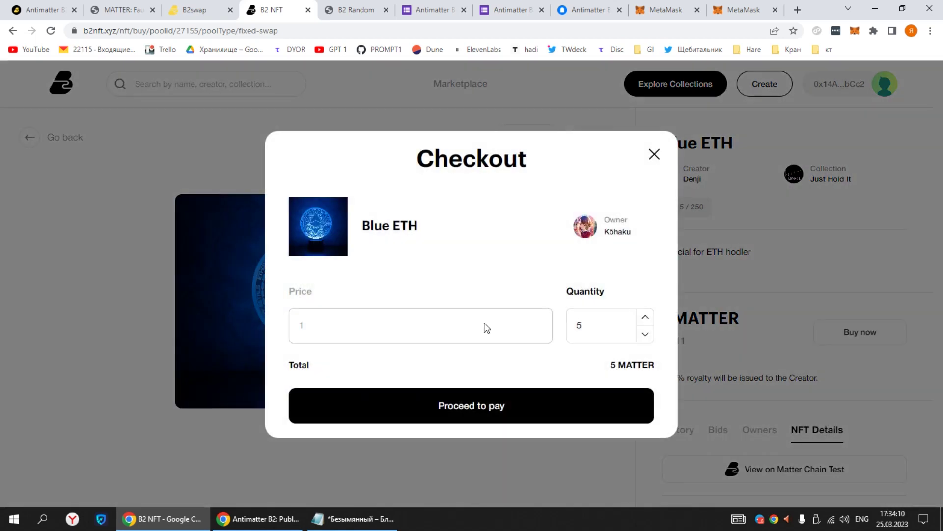
- Set the Blue ETH purchase quantity to 1, proceed to payment and confirm the transaction in MetaMask
double_click(617, 328)
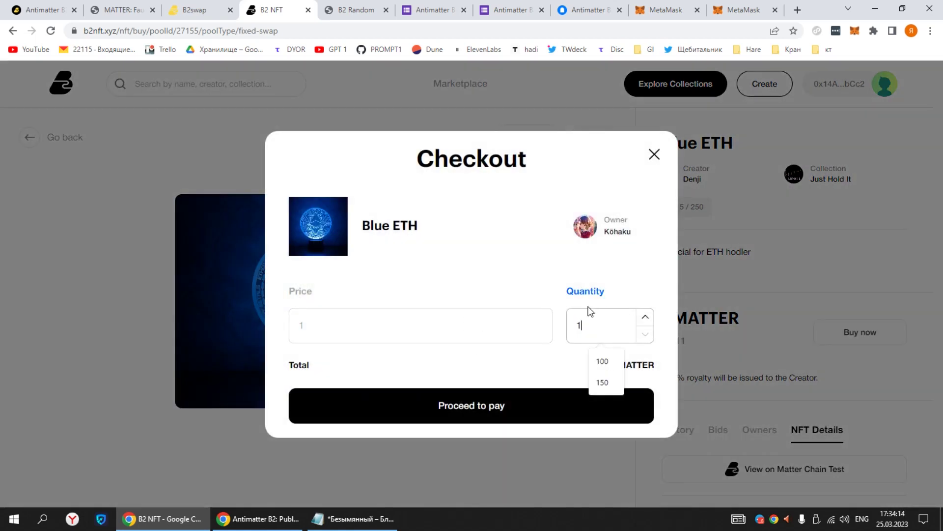
type("1")
left_click(531, 274)
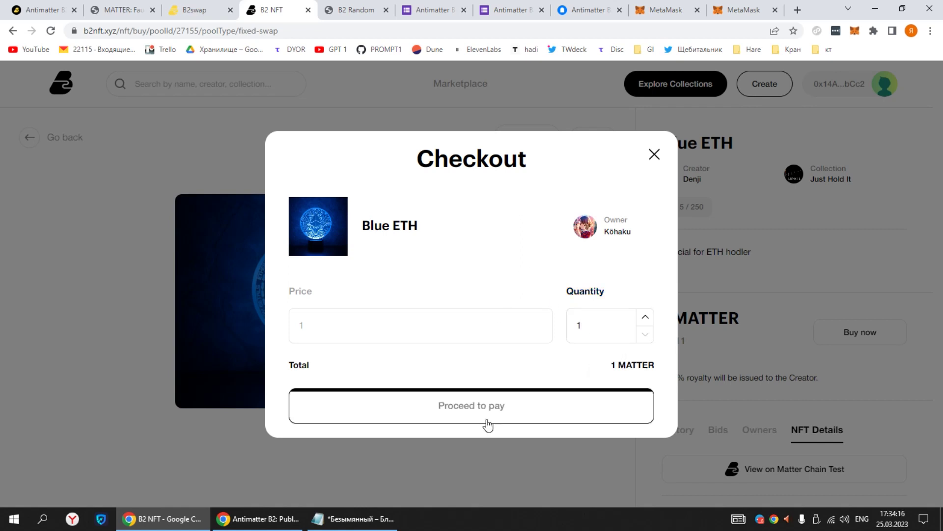
left_click(472, 406)
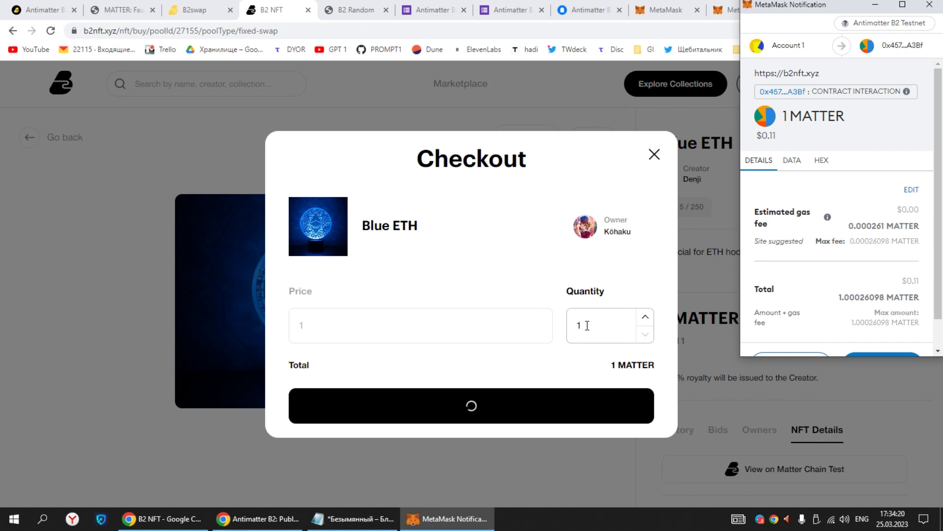
scroll(891, 238, "down", 1)
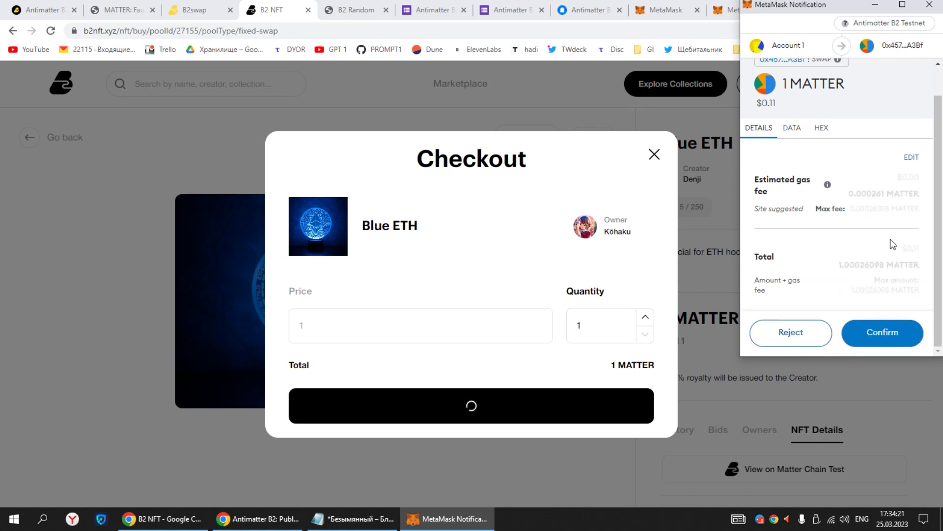
left_click(892, 335)
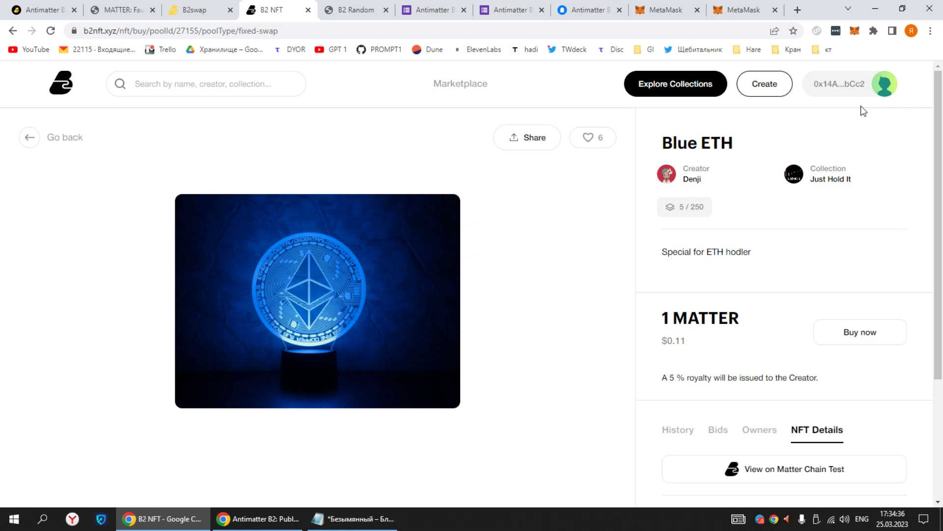
- Open the profile's Showcase list to view the purchased Blue ETH NFT
left_click(850, 89)
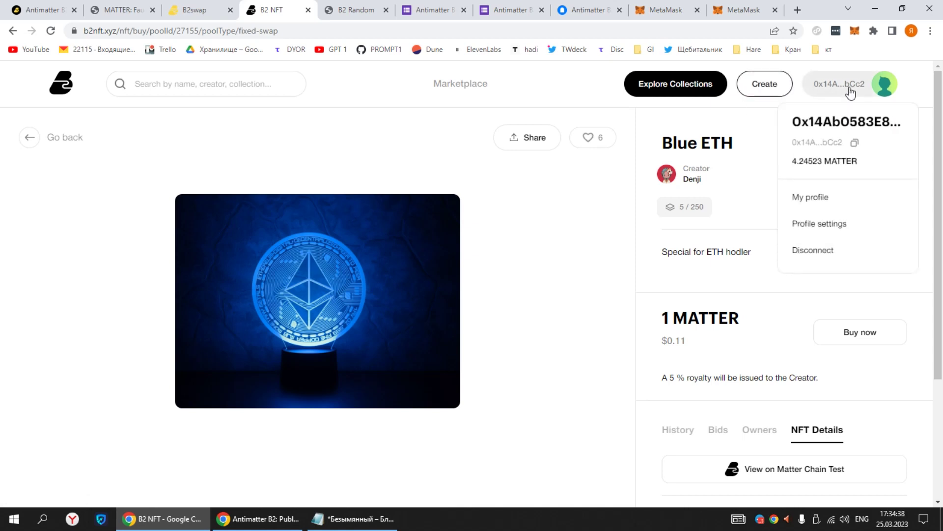
left_click(821, 204)
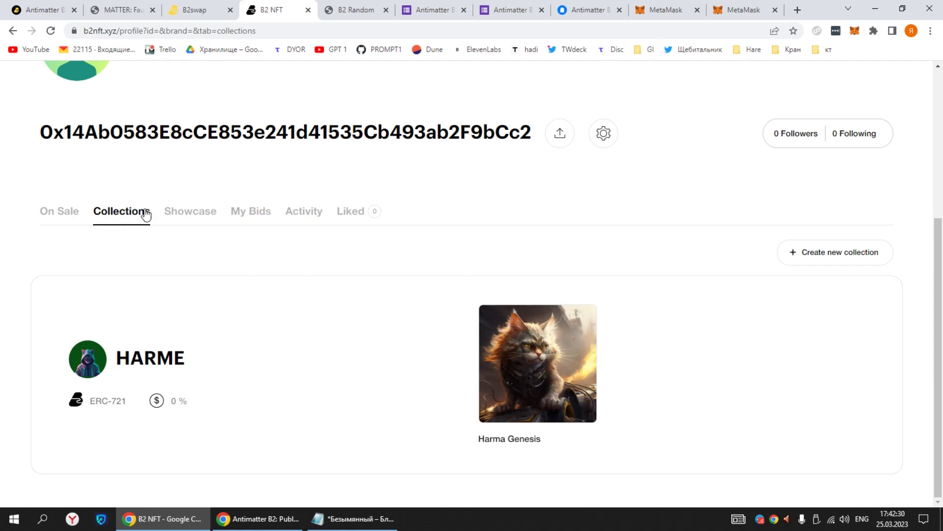
left_click(184, 217)
scroll(168, 243, "down", 1)
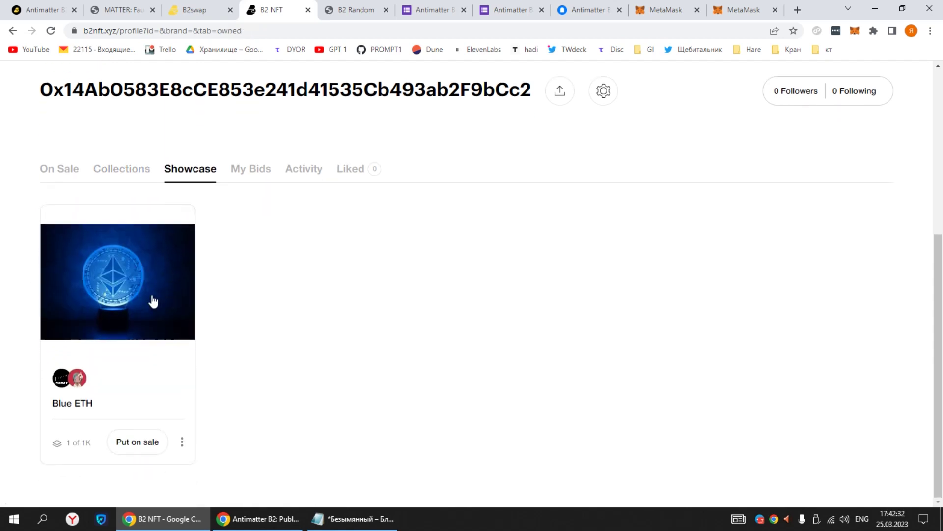
- Submit Blue ETH from the showcase for sale at a fixed price of 1 MATTER
left_click(128, 446)
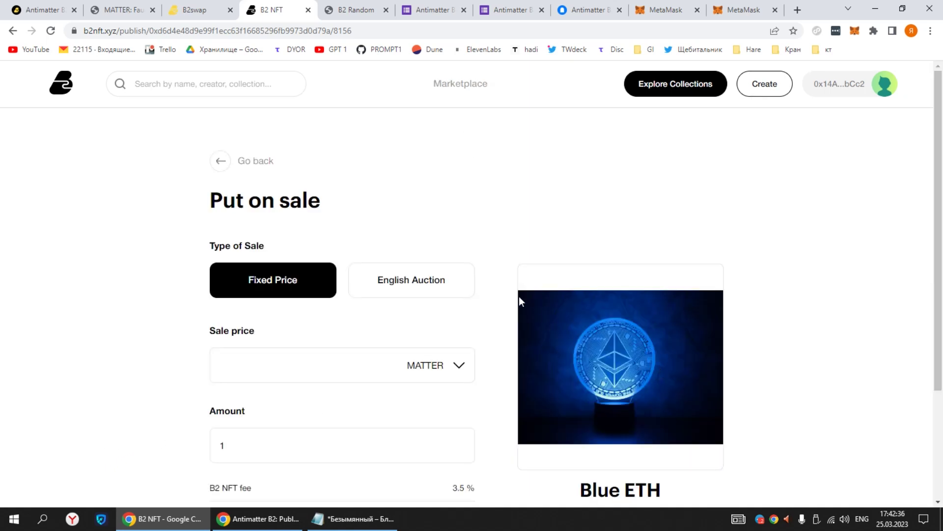
scroll(520, 297, "down", 3)
left_click(253, 215)
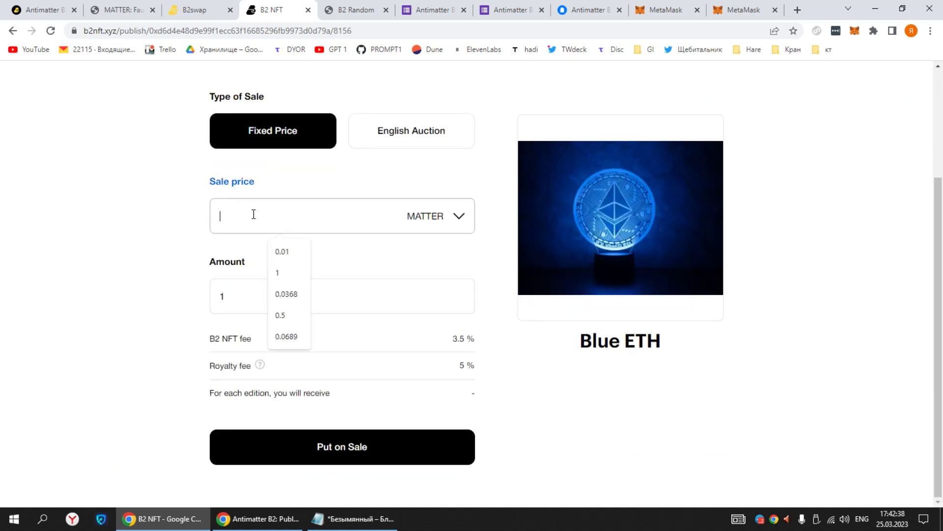
type("1")
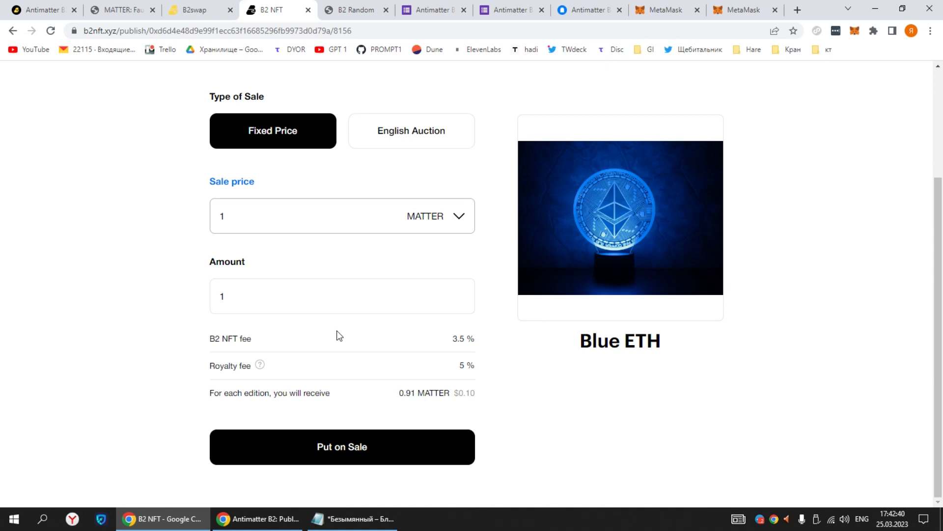
left_click(367, 442)
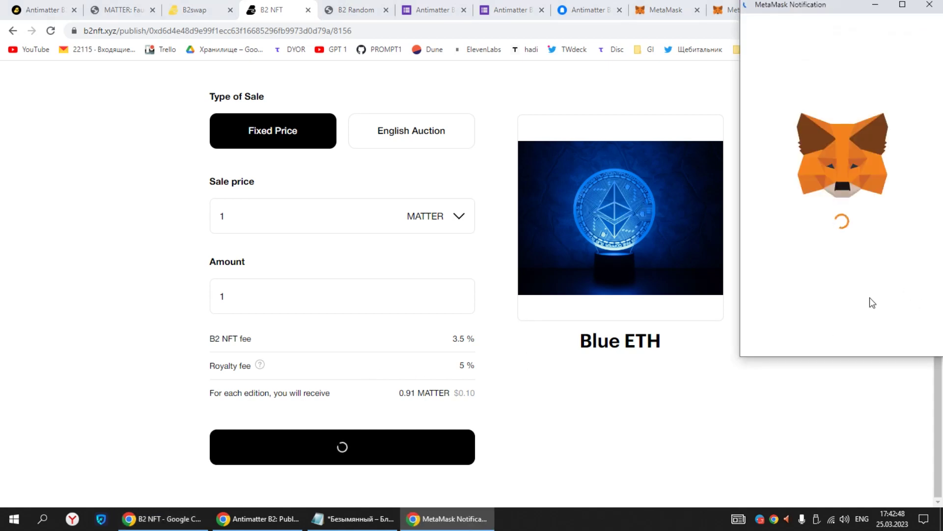
- Approve the marketplace's access to all NFTs in MetaMask and confirm the Blue ETH sale transaction
left_click(891, 329)
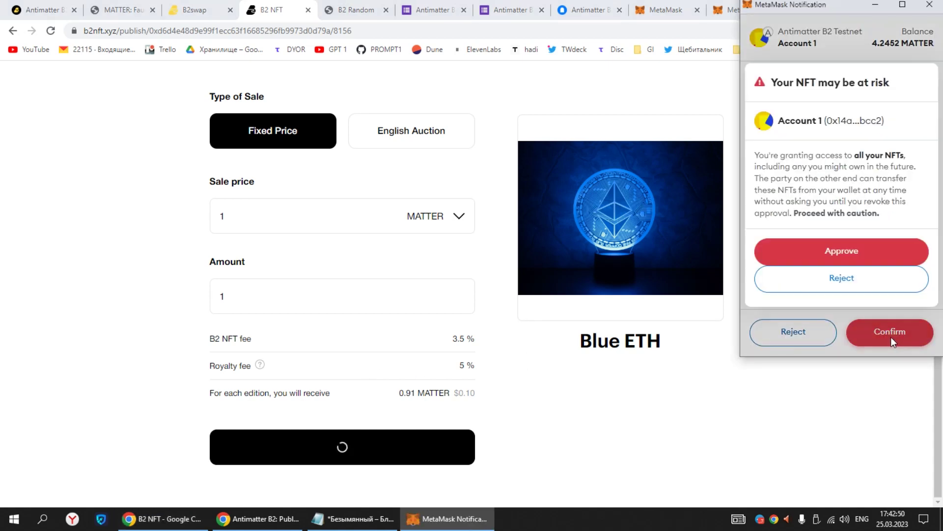
left_click(846, 253)
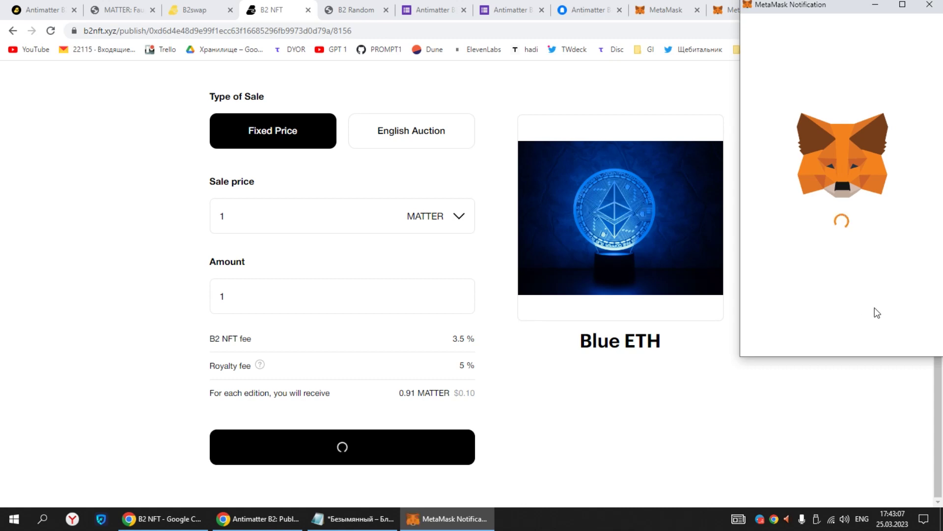
left_click(884, 338)
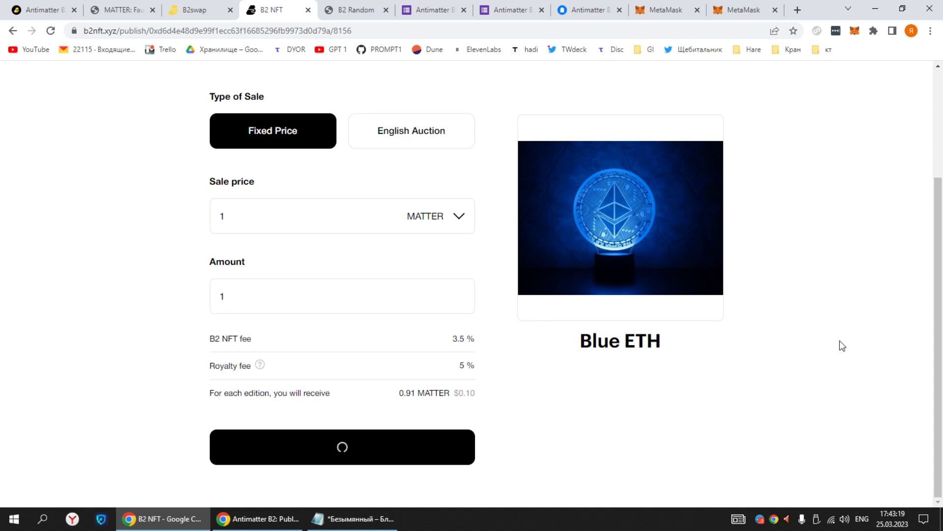
- Switch to the B2 Random page and accept its eligibility warning
left_click(366, 10)
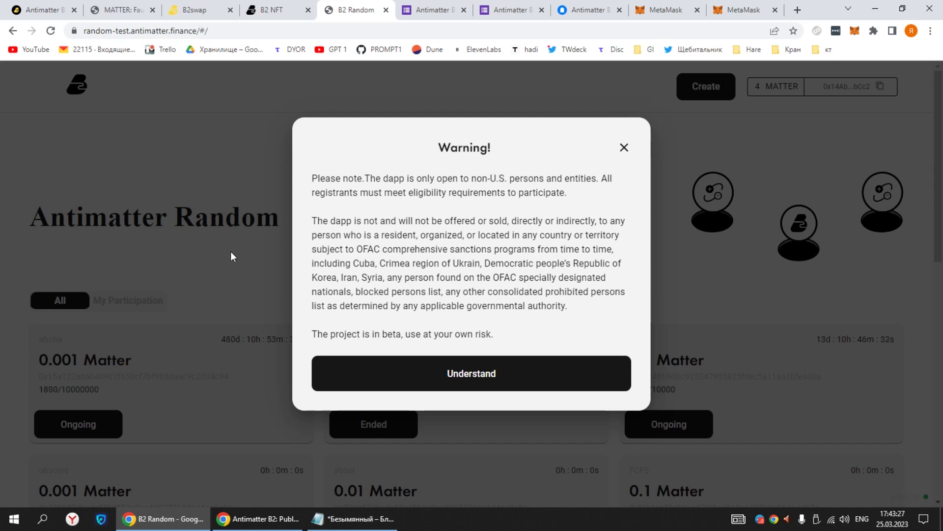
left_click(464, 375)
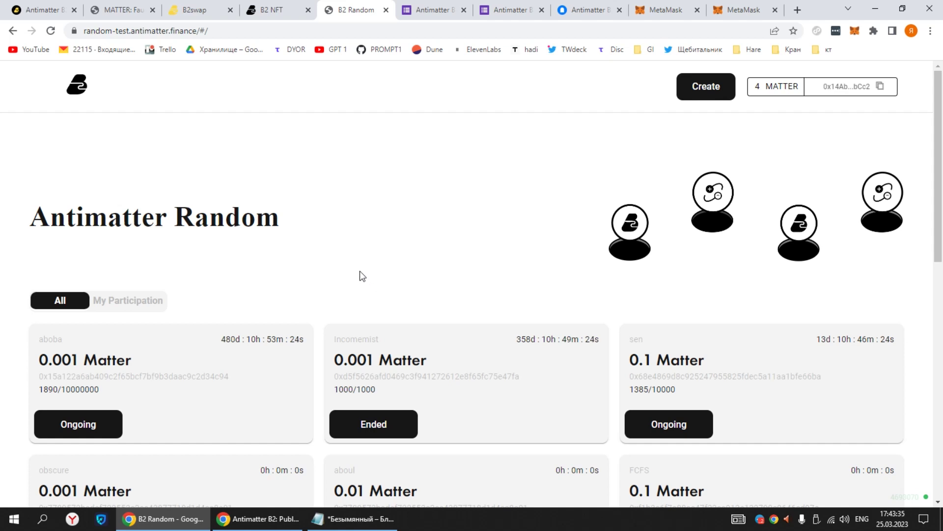
- Join the ongoing aboba pool at 0.001 Matter per ticket and confirm the transaction in MetaMask
scroll(379, 403, "down", 2)
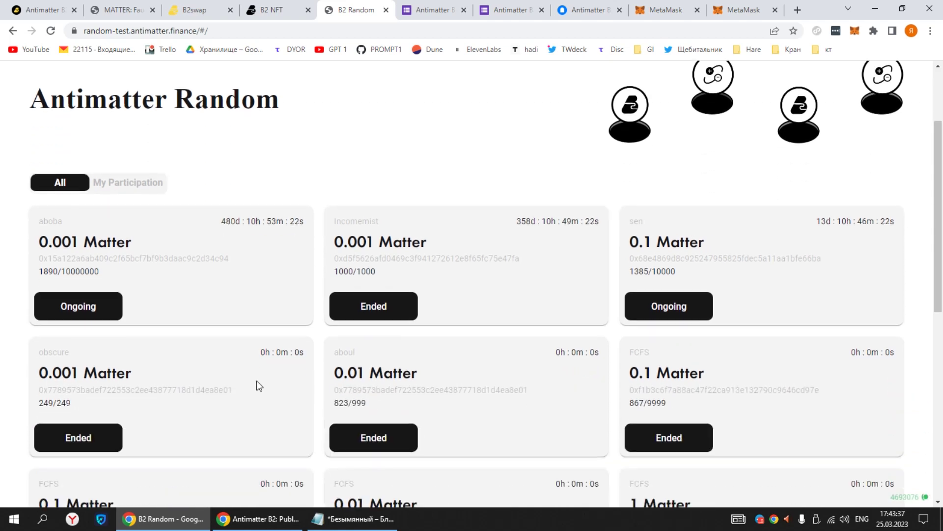
scroll(130, 344, "down", 2)
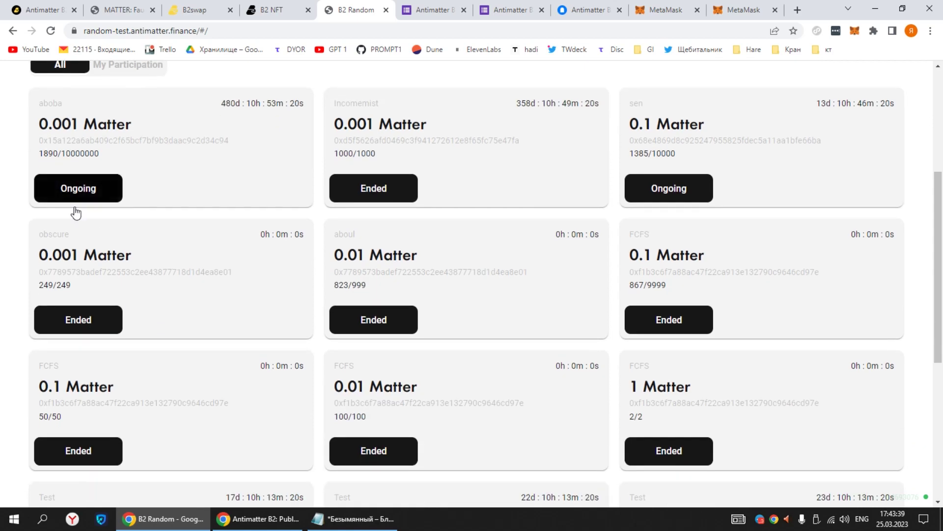
scroll(157, 318, "up", 3)
left_click(96, 368)
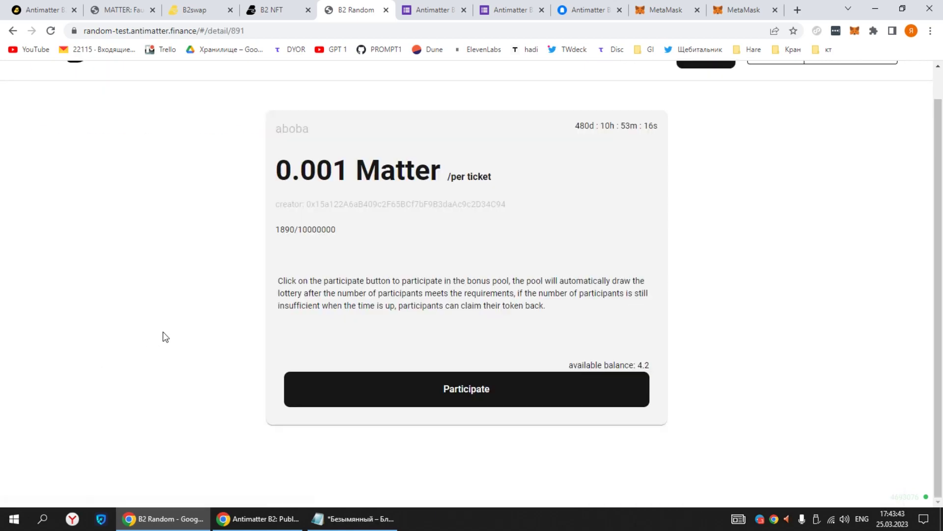
left_click(446, 390)
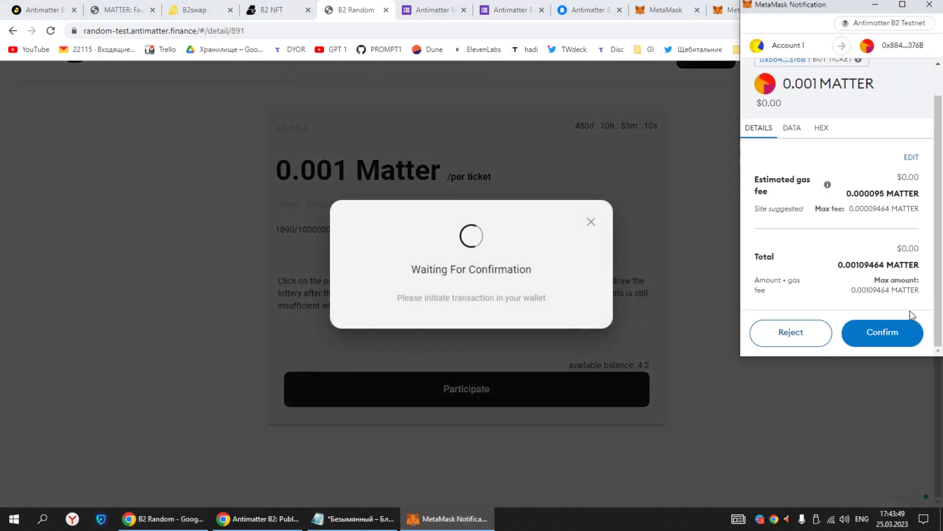
left_click(898, 333)
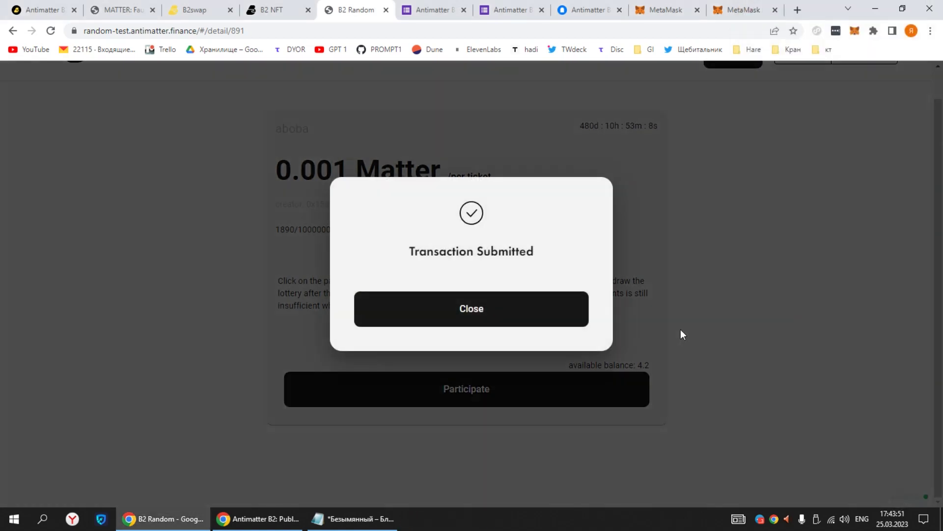
left_click(474, 319)
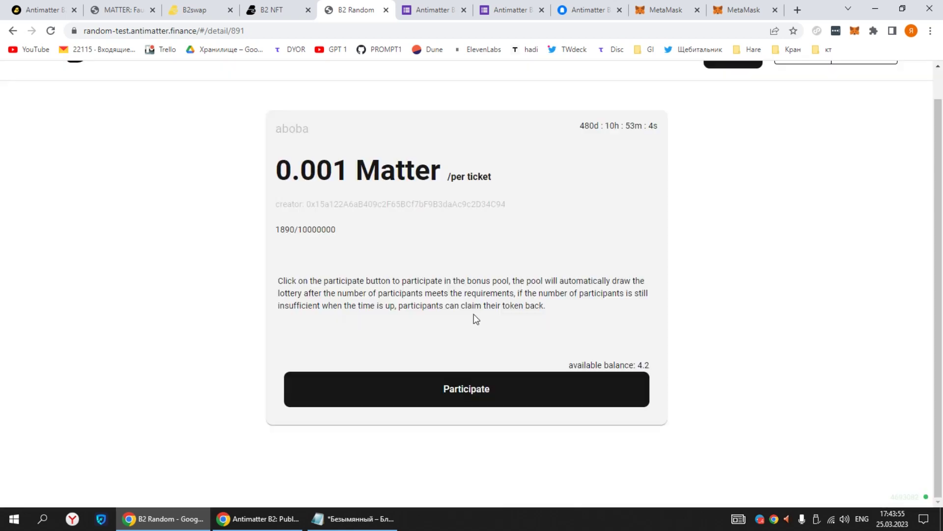
scroll(578, 341, "up", 1)
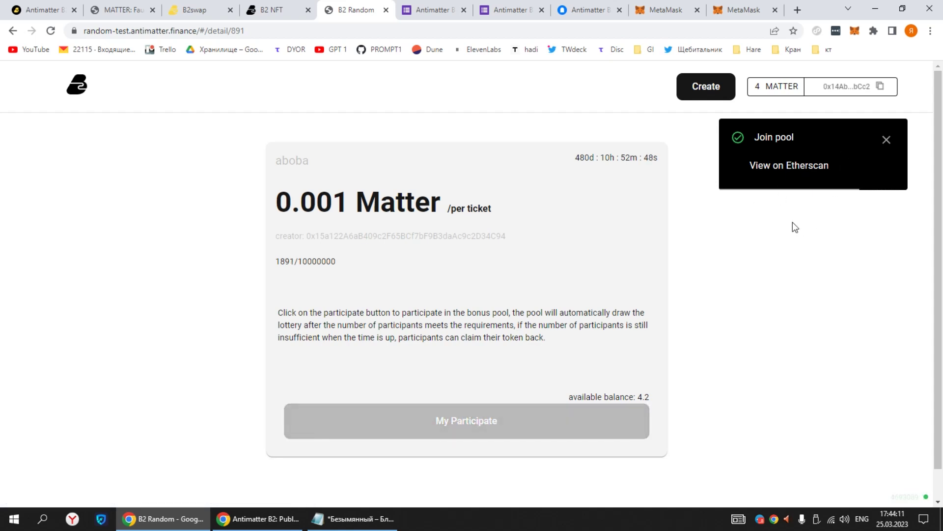
- Start a new Random titled "crypto" with 1000 participants and an amount of 0.2 per wallet
left_click(705, 93)
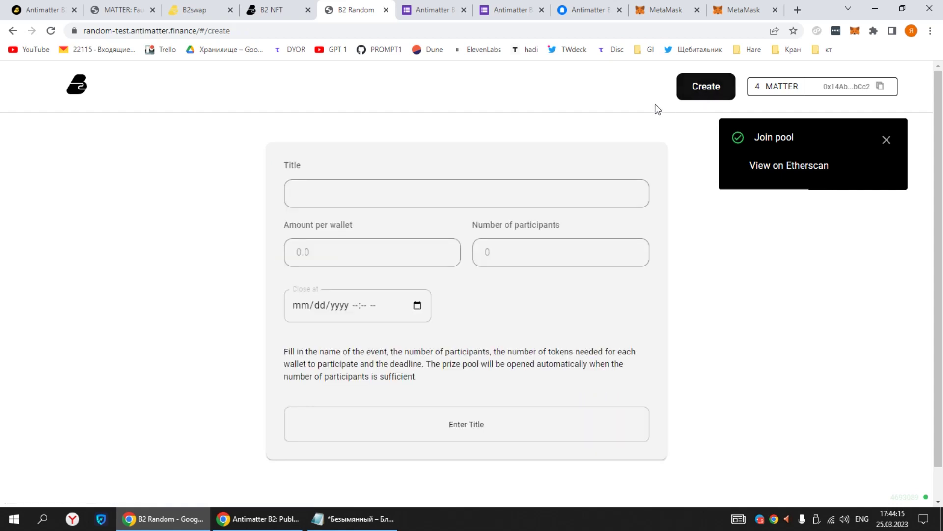
left_click(375, 198)
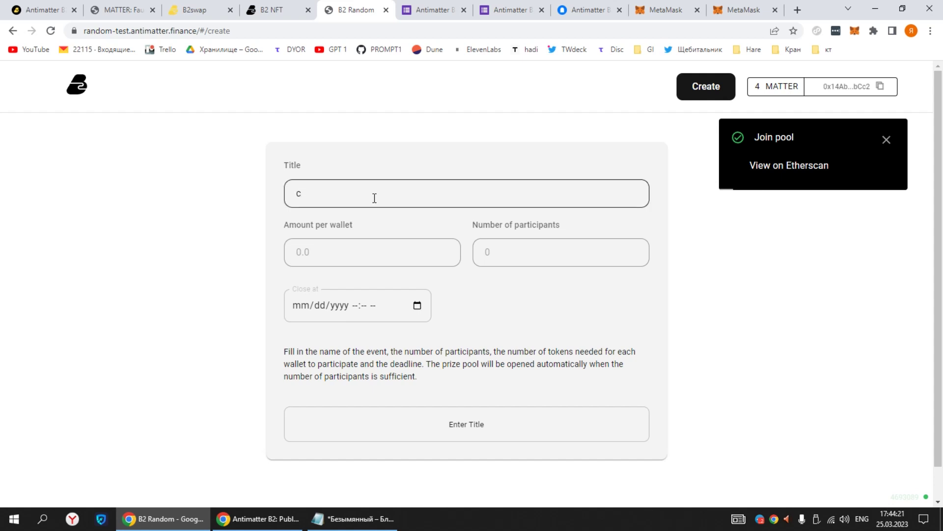
type("ry")
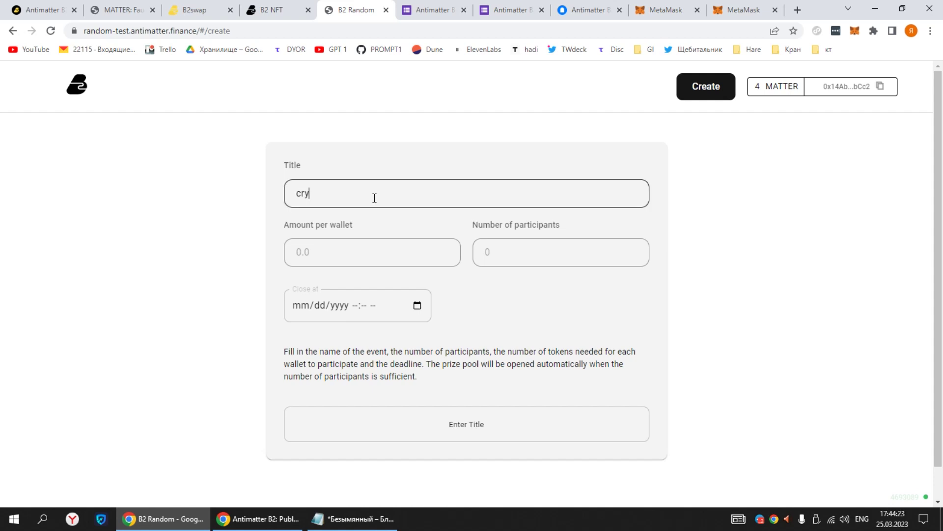
type("pto")
left_click(330, 257)
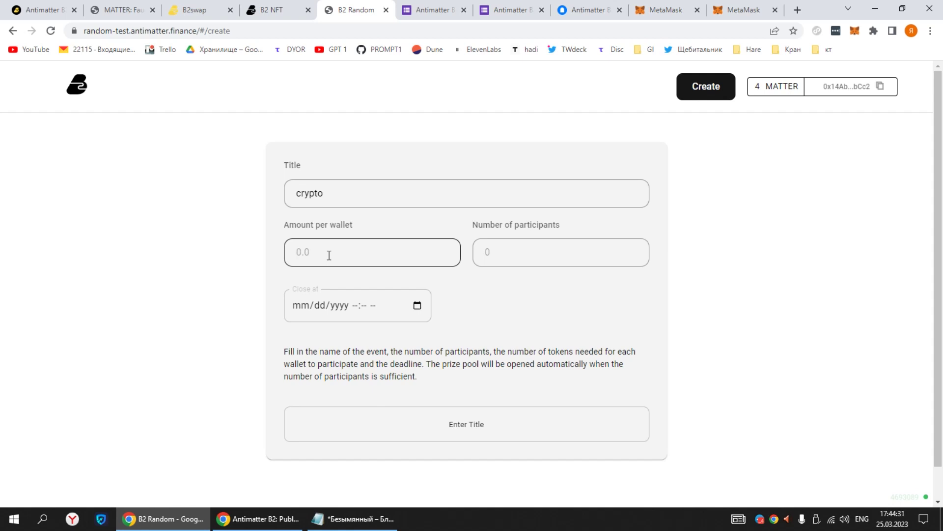
left_click(553, 248)
type("1")
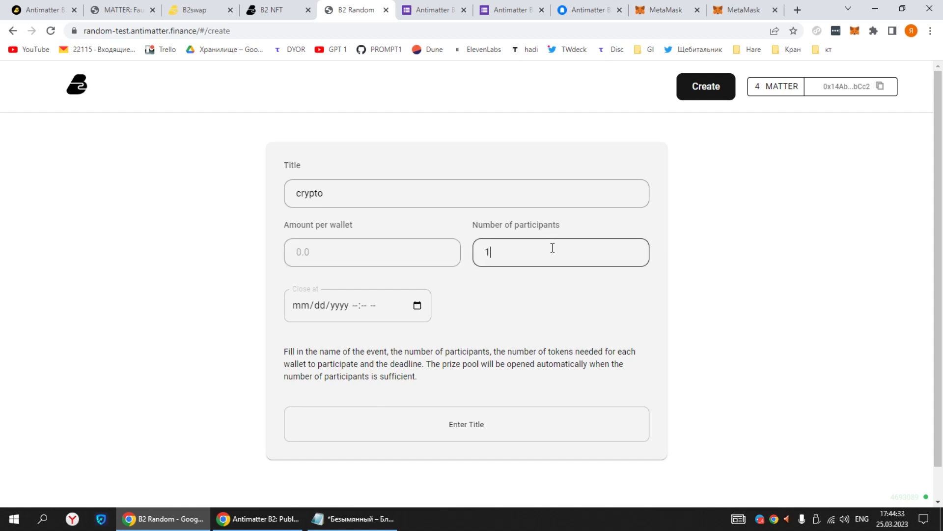
type("000")
left_click(326, 253)
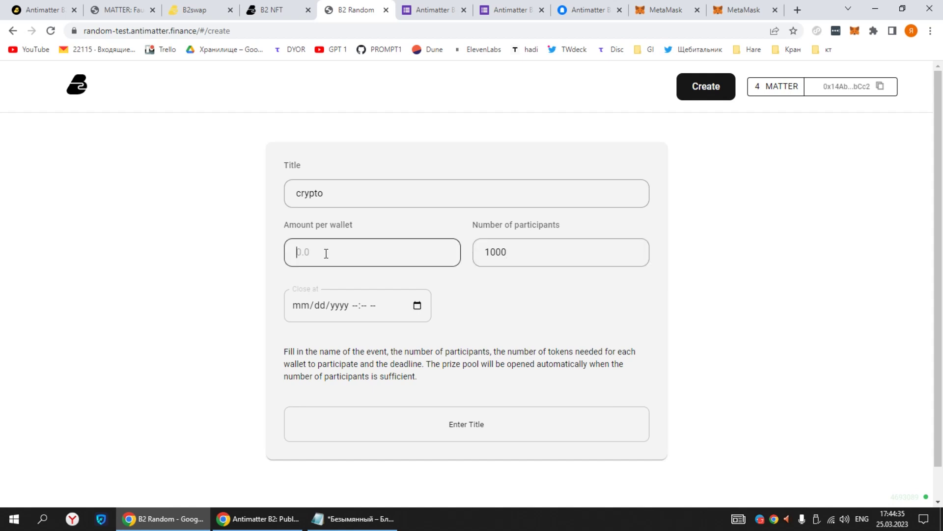
type("0.2")
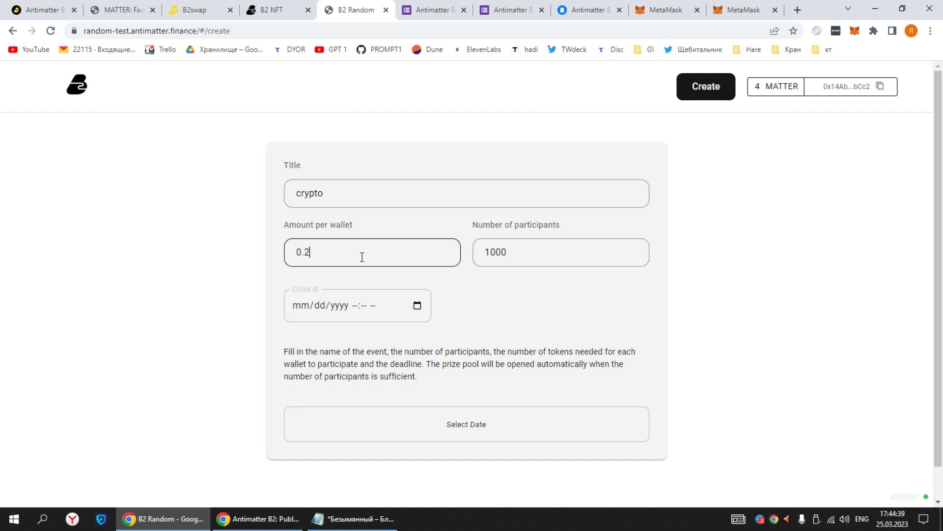
- Set the Random's closing date and time to 03/25/2023 06:44 PM
left_click(416, 309)
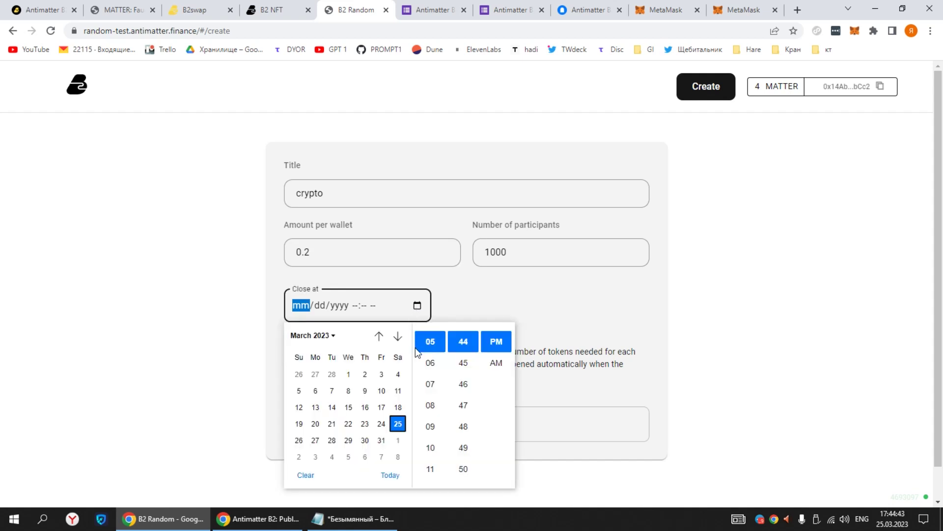
left_click(430, 363)
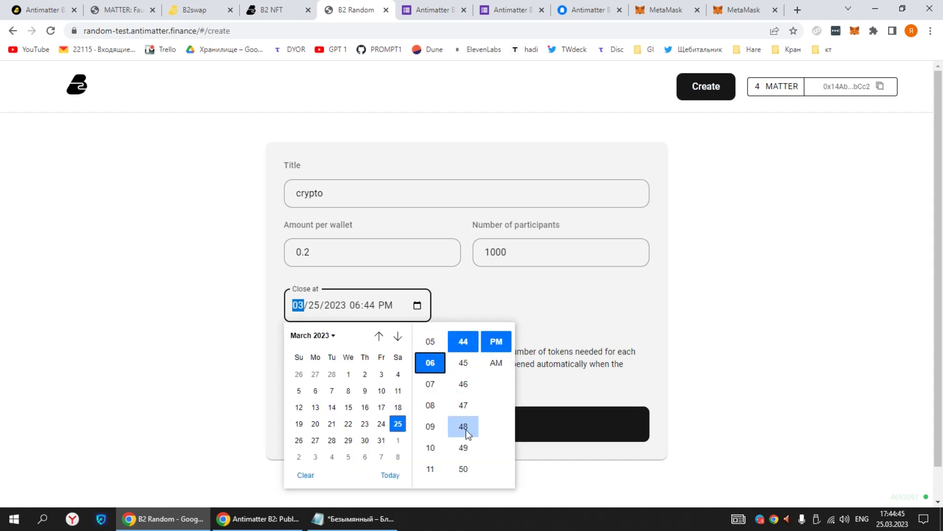
left_click(572, 386)
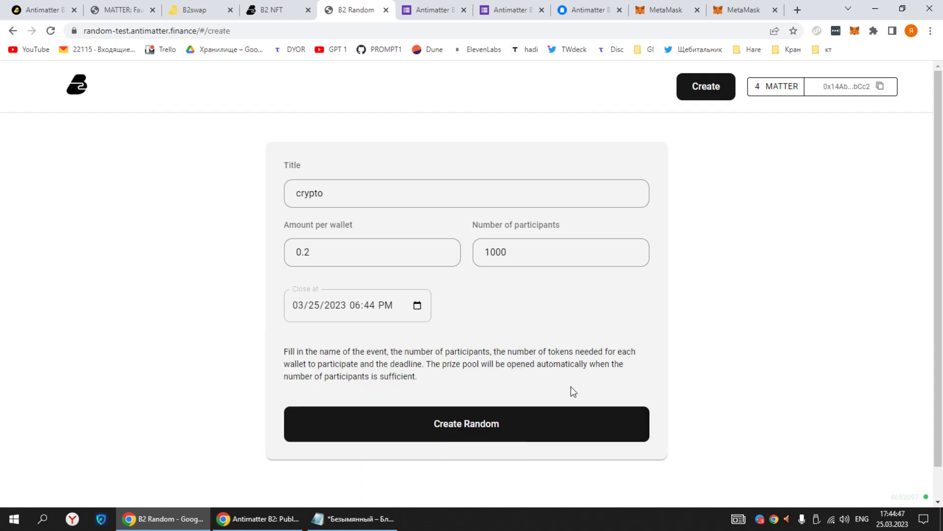
- Create the crypto Random, confirm its transaction in MetaMask and return to the list of all pools
left_click(537, 432)
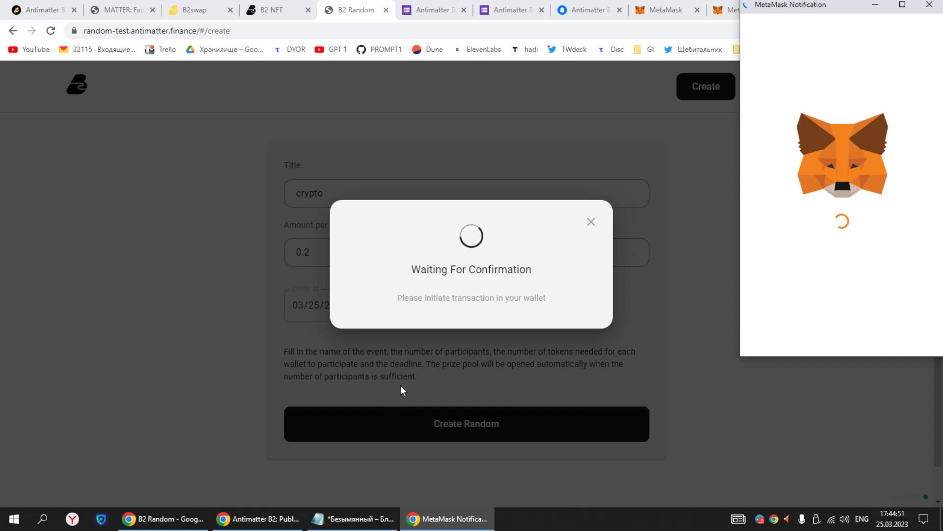
left_click(877, 332)
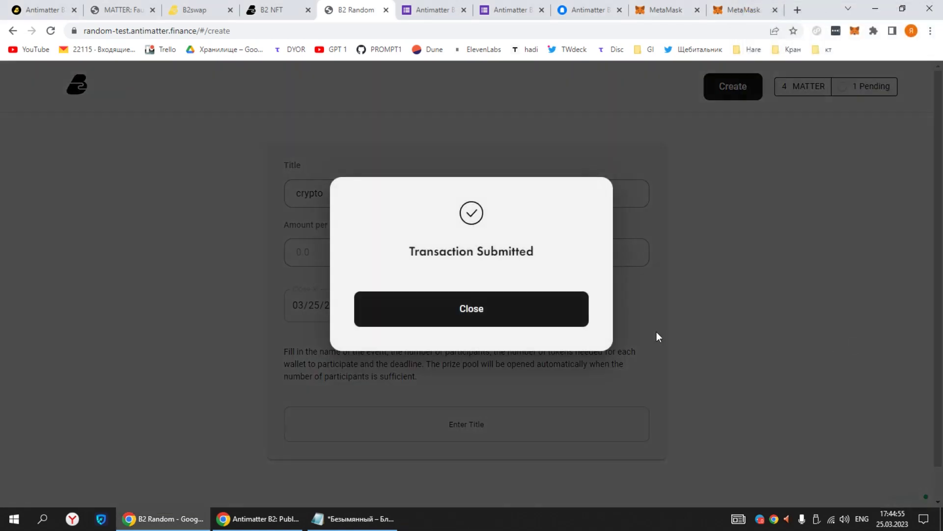
left_click(476, 316)
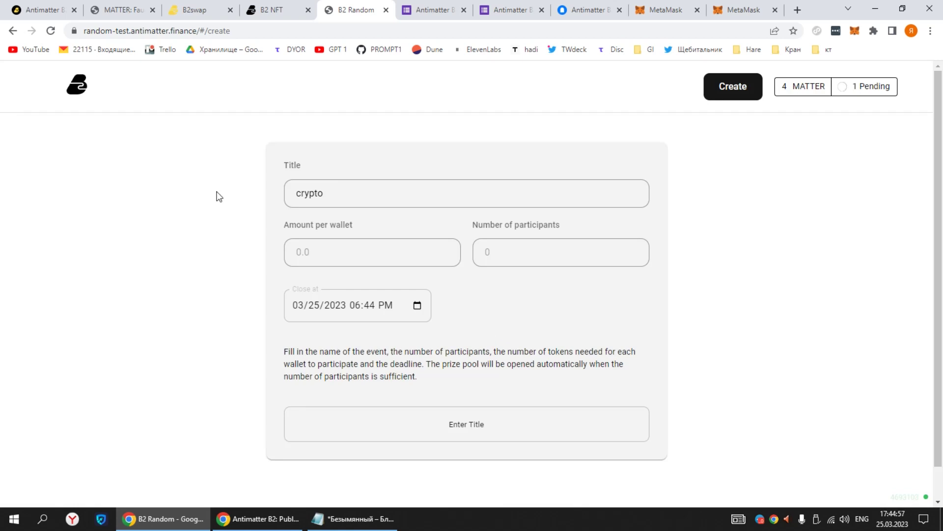
left_click(65, 81)
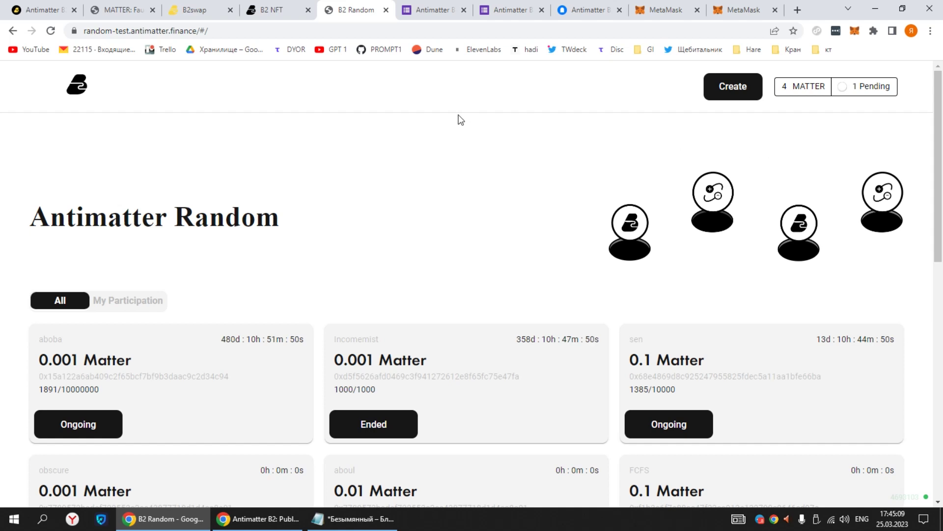
- Check the Showcase, Collections and On Sale lists of the B2 NFT profile, and return to B2 Random
left_click(275, 10)
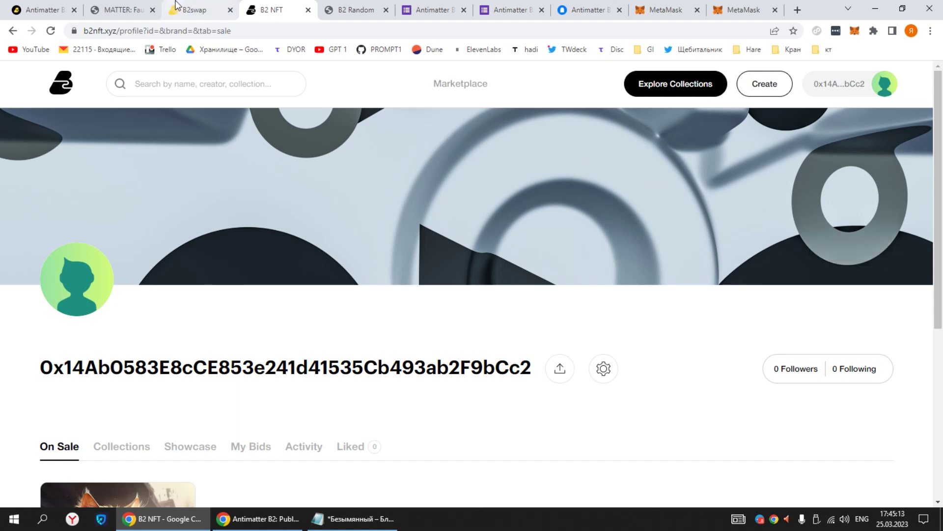
scroll(374, 295, "down", 3)
left_click(206, 277)
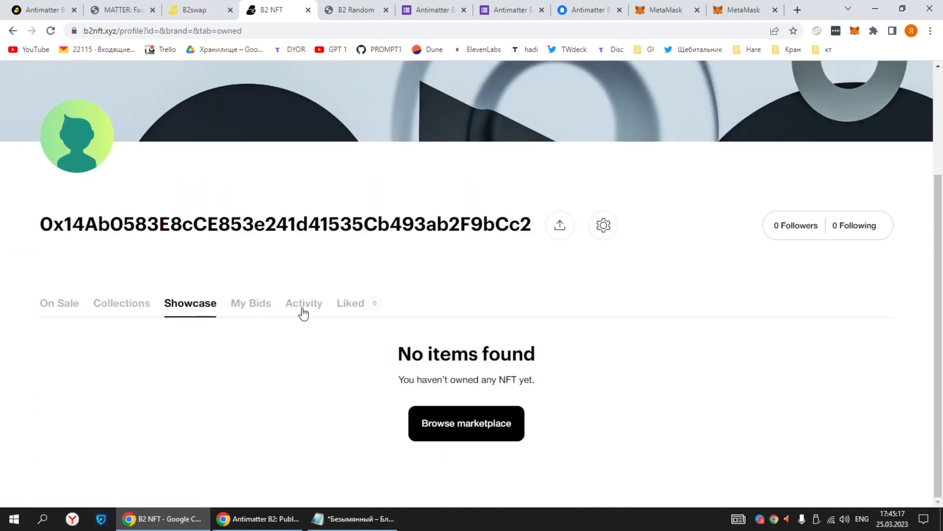
left_click(145, 306)
scroll(167, 293, "down", 3)
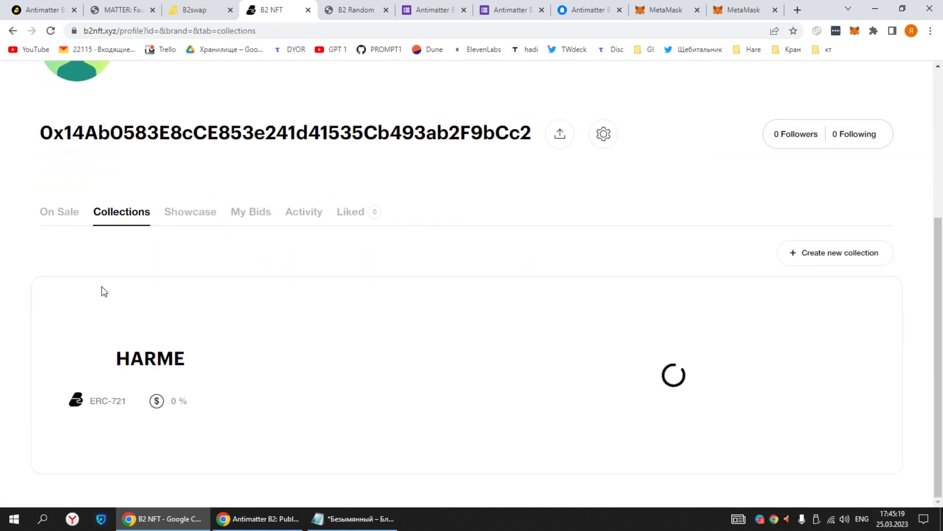
left_click(63, 220)
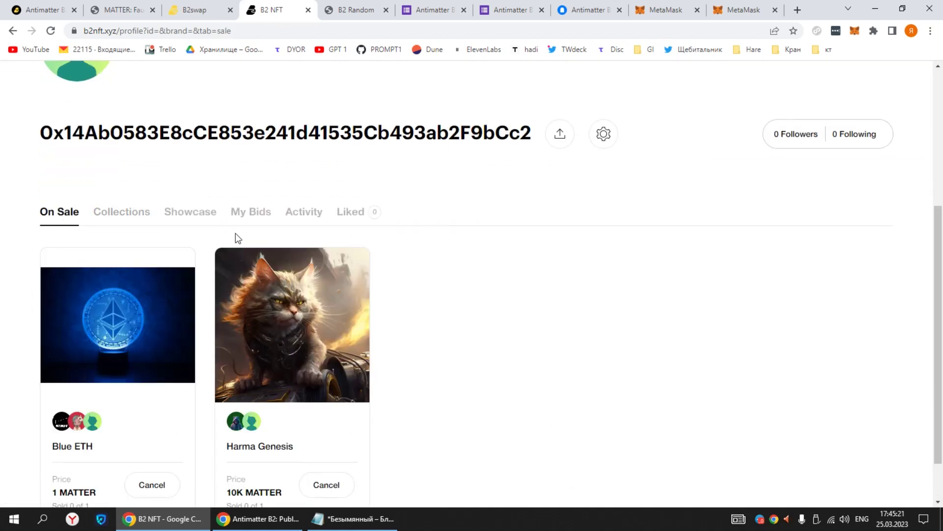
scroll(235, 236, "down", 1)
scroll(309, 288, "up", 5)
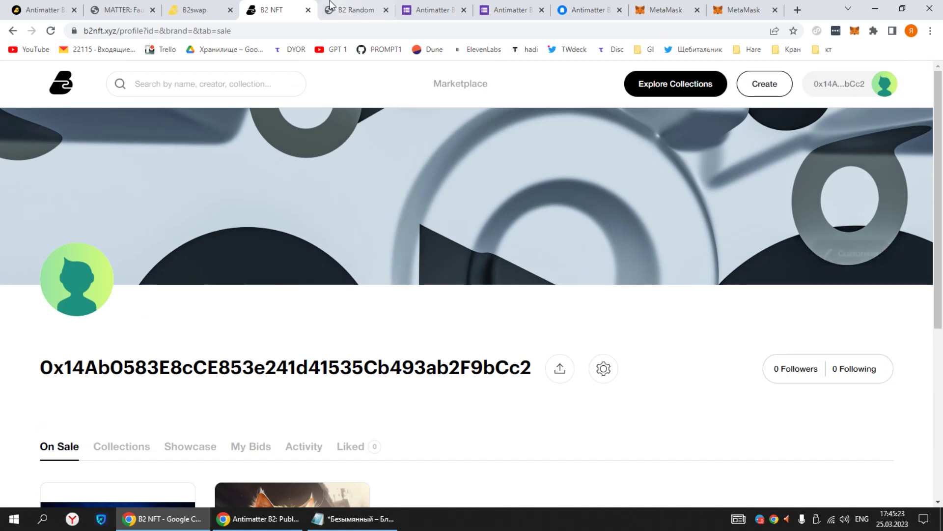
left_click(344, 9)
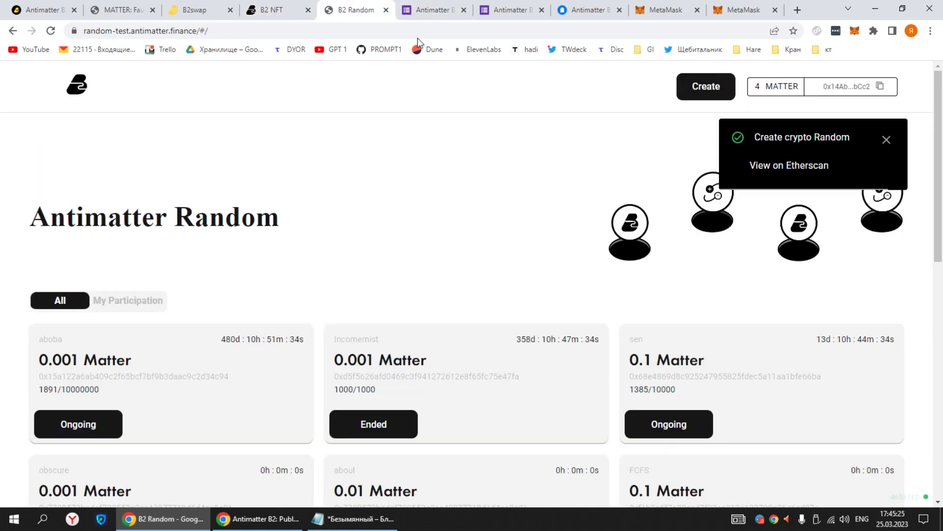
- Look through the questions of the Antimatter B2 Suggestions & Feedback form and the Bug Report form
left_click(428, 10)
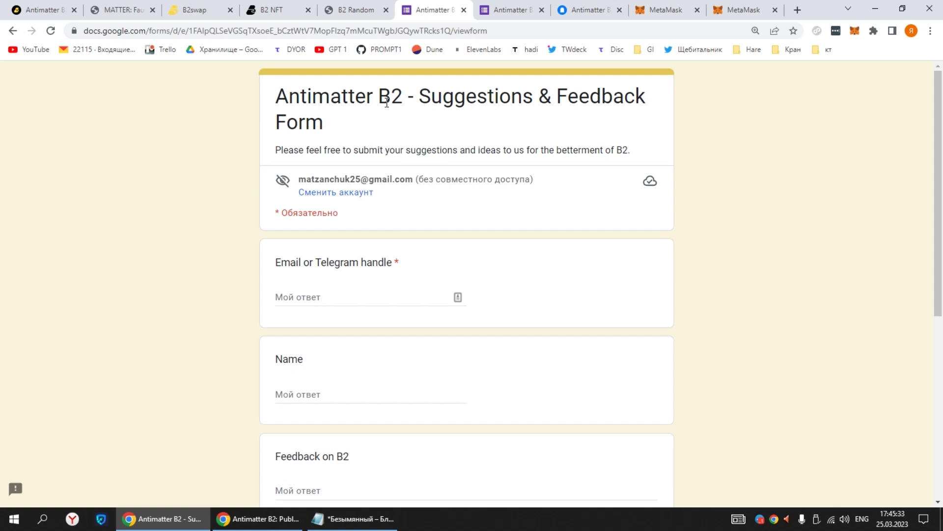
scroll(427, 132, "down", 7)
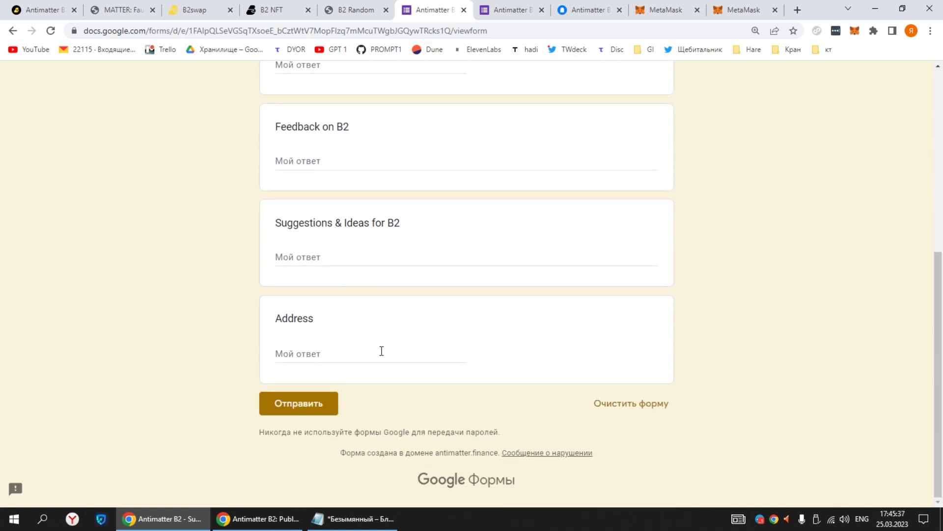
scroll(357, 323, "up", 4)
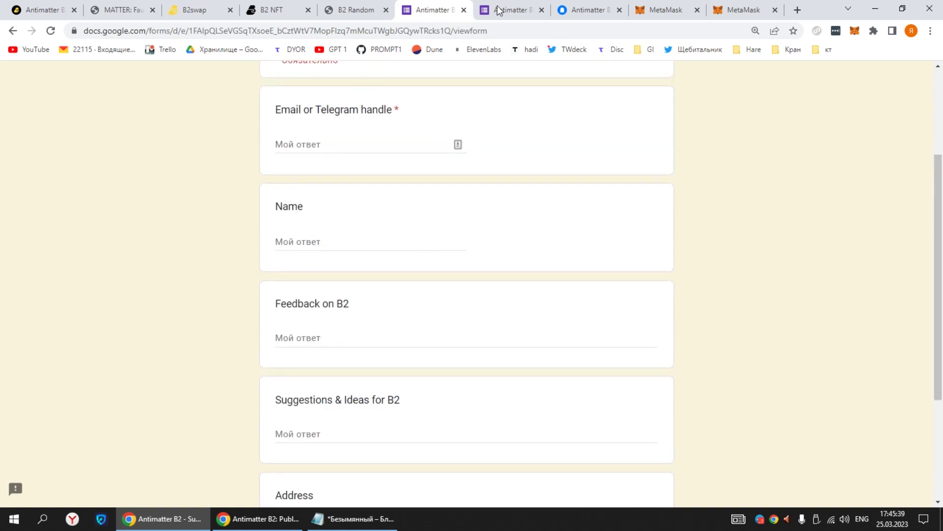
left_click(489, 14)
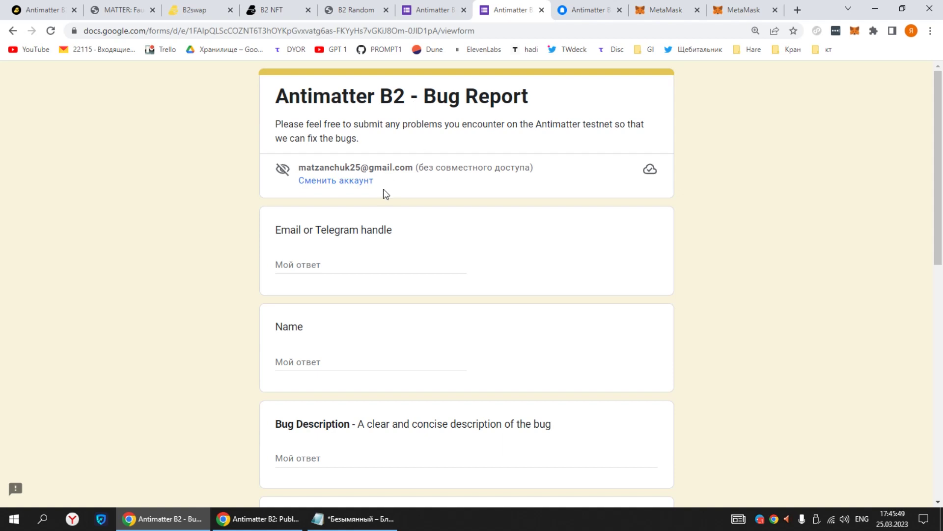
scroll(379, 191, "down", 6)
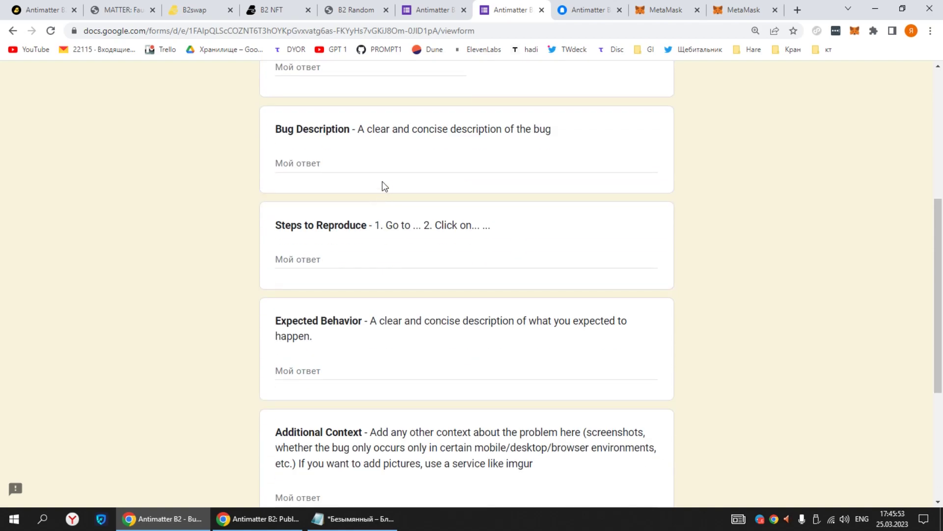
scroll(382, 192, "down", 5)
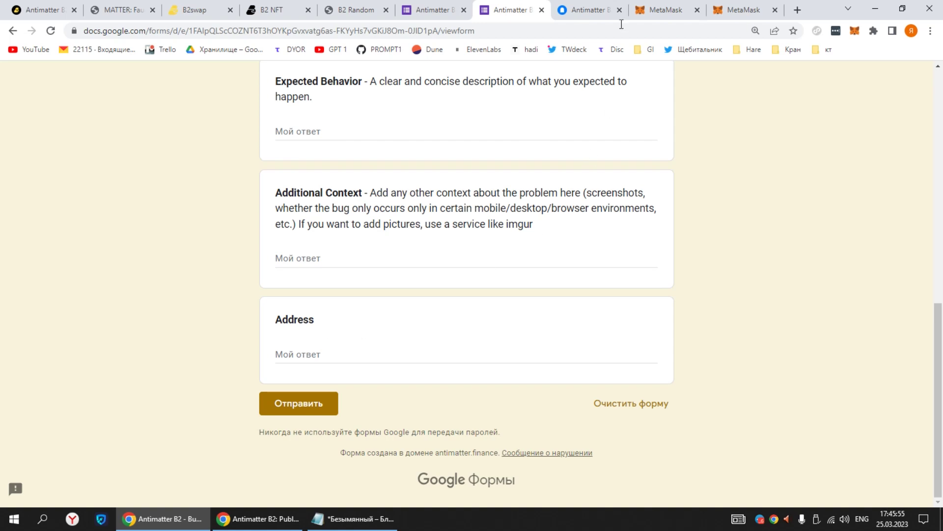
- Switch to the Antimatter B2 article on mirror.xyz to view the Discord reply about feedback
left_click(591, 1)
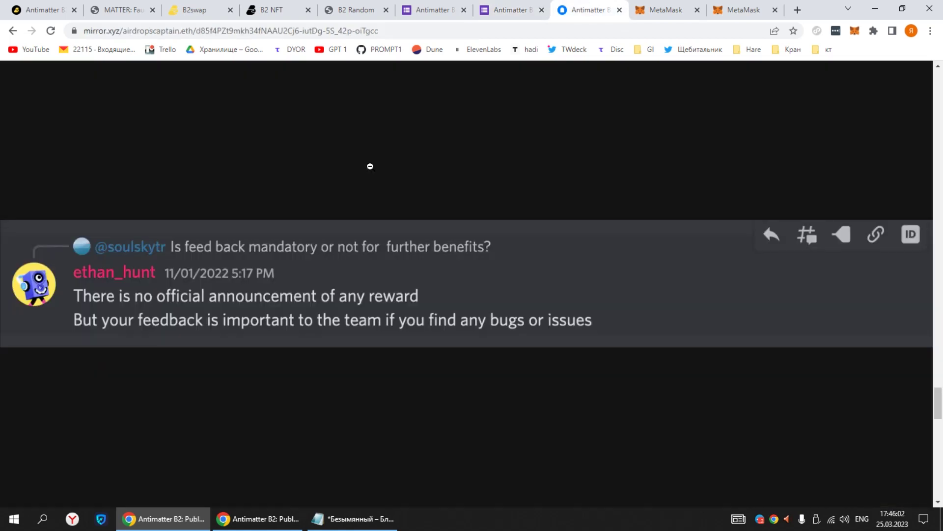